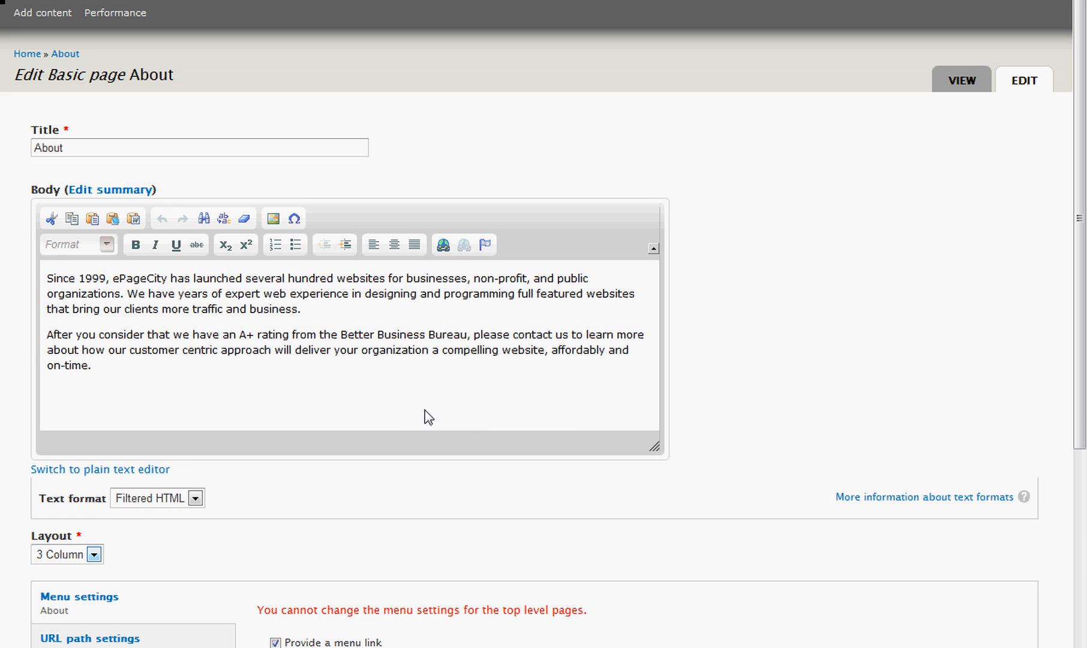
Start inserting an image in the second line of the first body paragraph, browse the server files and preview conference_room.jpg.
click(53, 298)
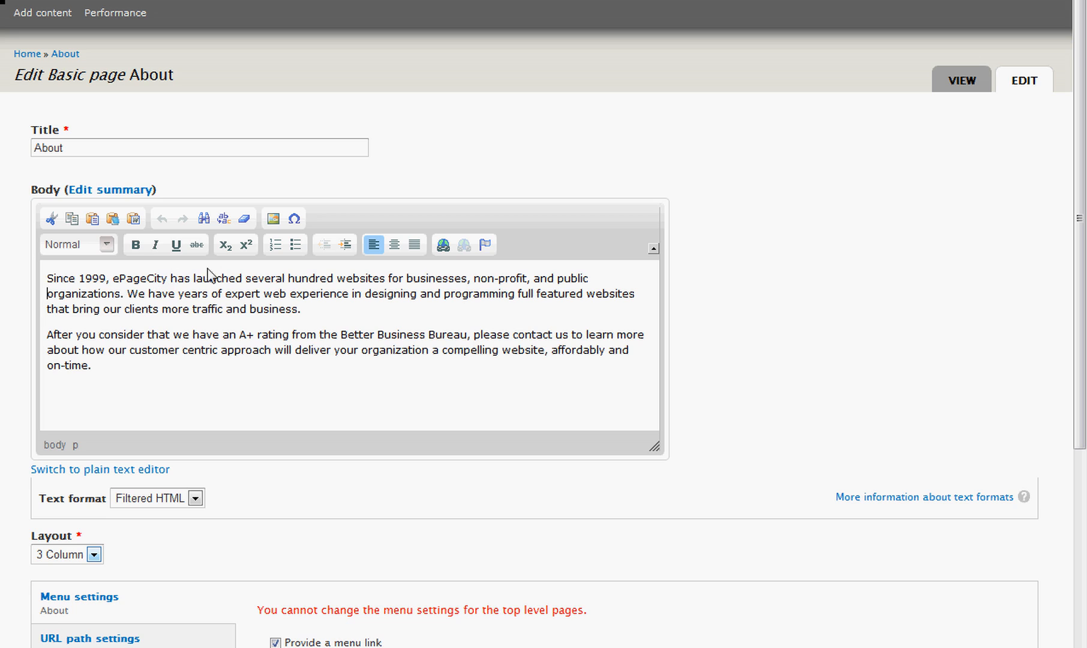
click(275, 220)
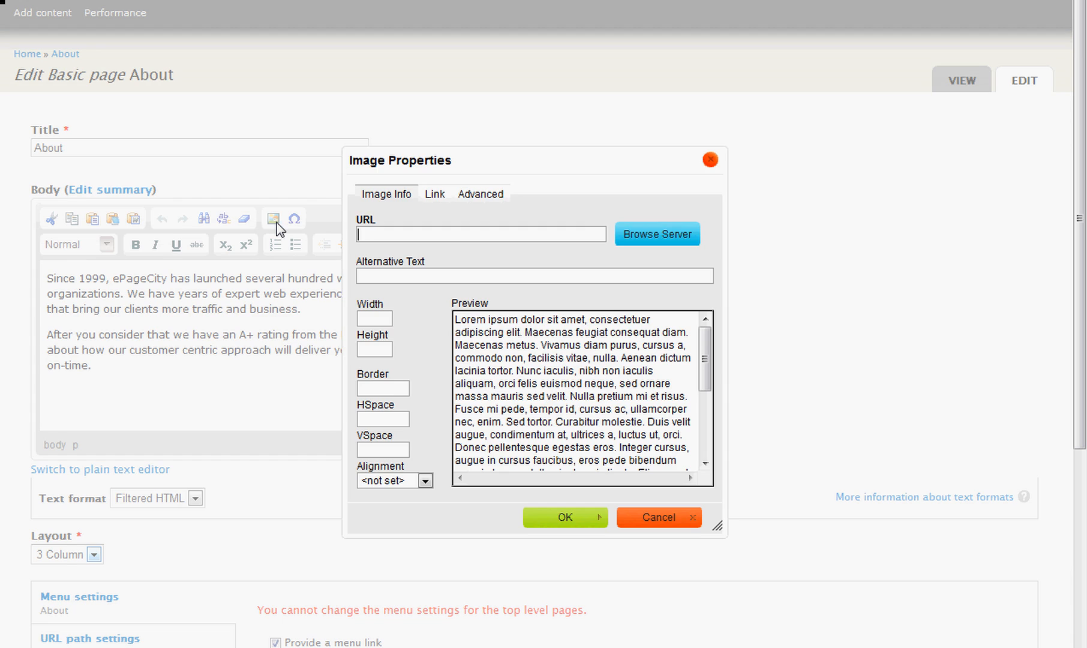
drag(569, 163, 746, 151)
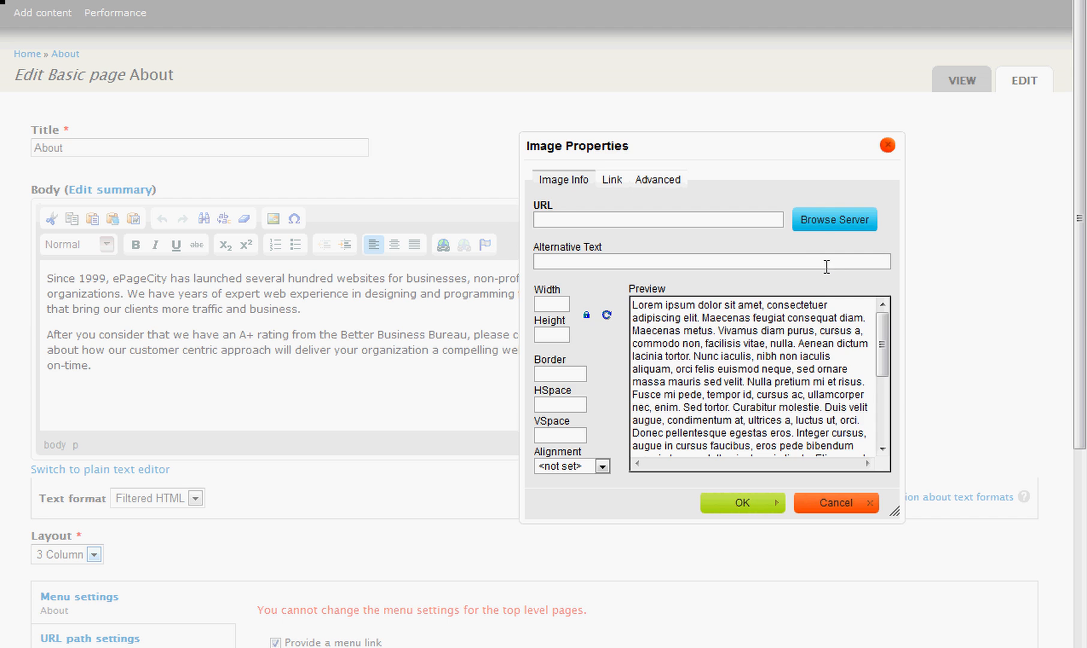
click(827, 226)
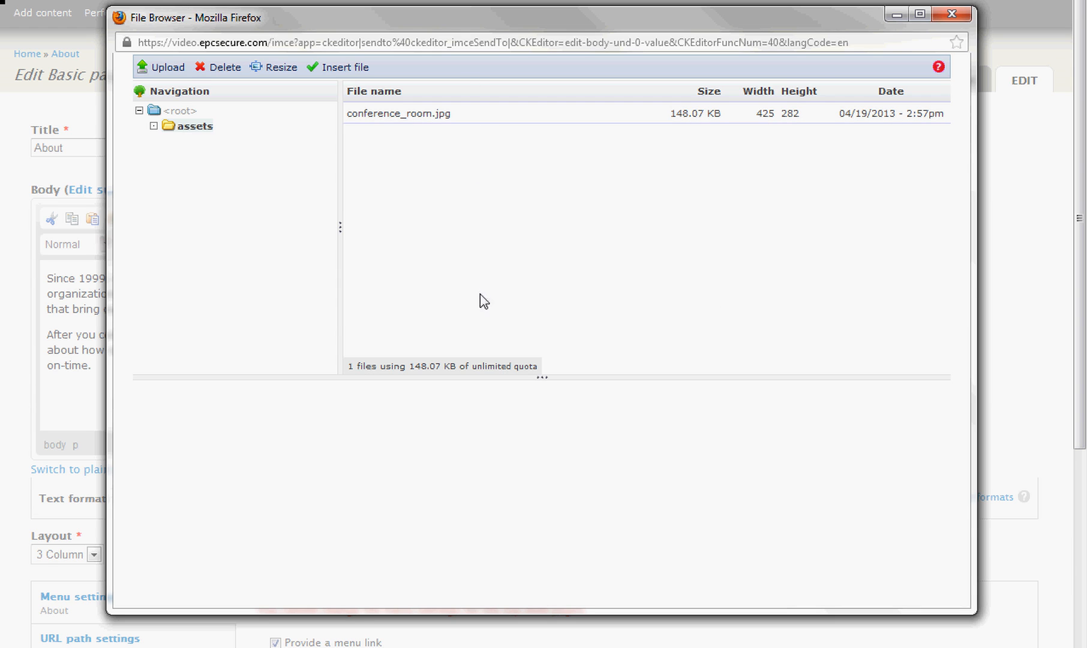
click(496, 115)
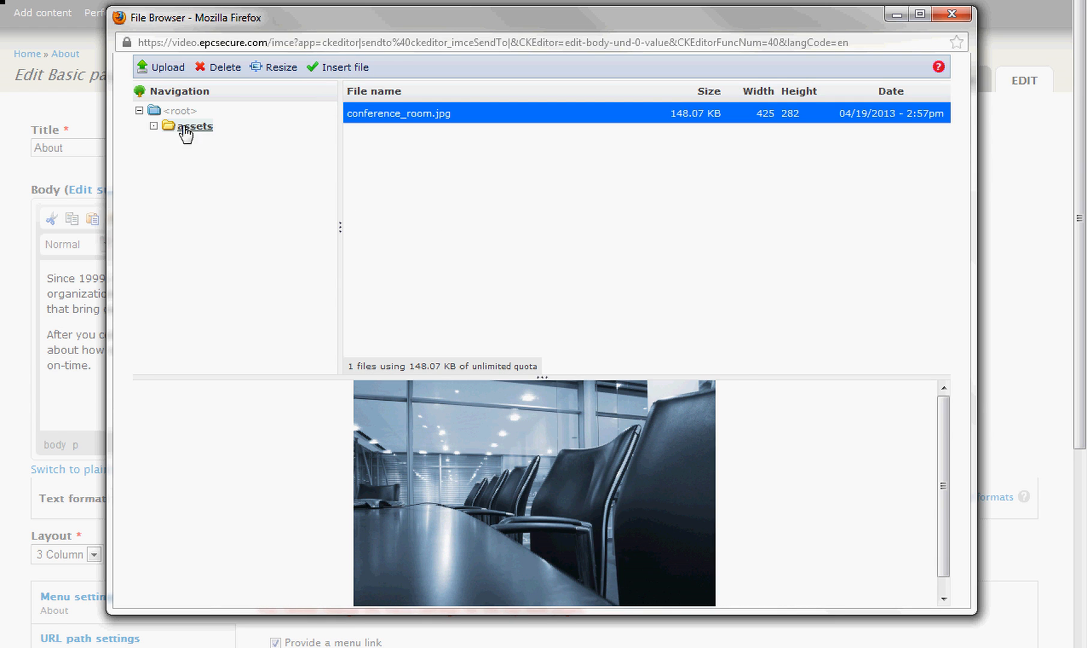
Upload chicago_city_view from the Sample Pictures folder to the server's assets folder and dismiss the upload form.
click(164, 77)
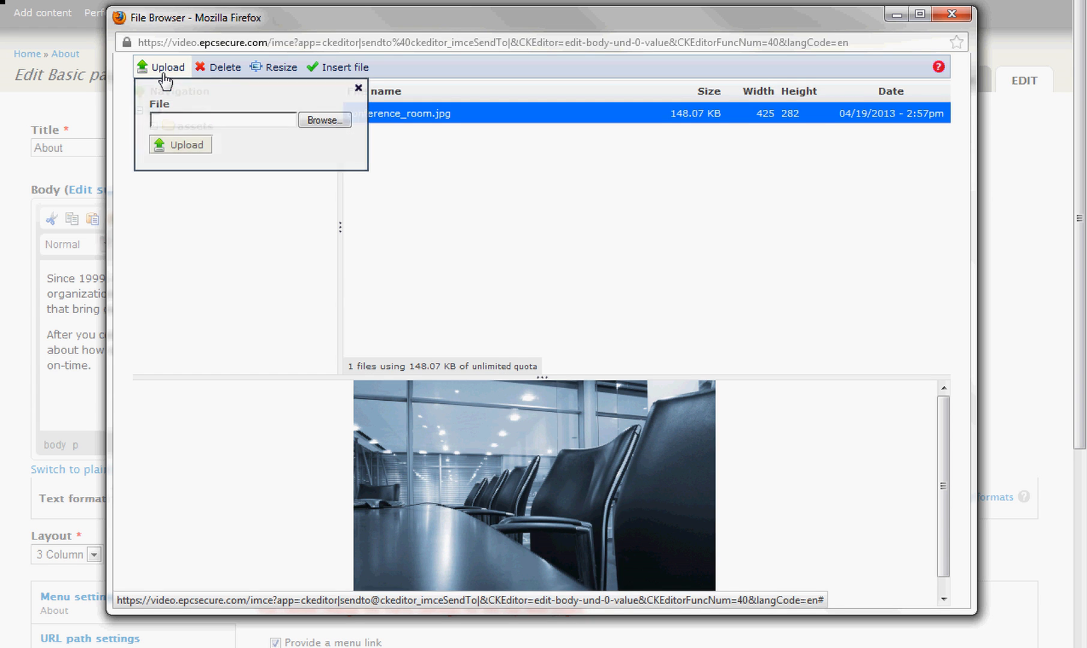
click(306, 120)
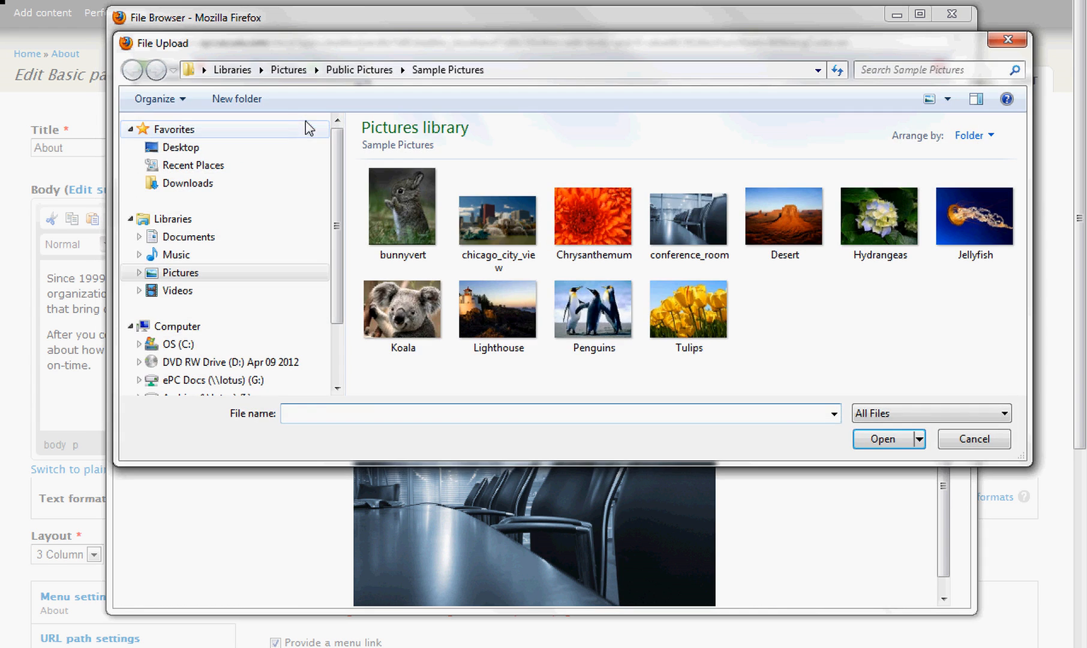
double_click(529, 227)
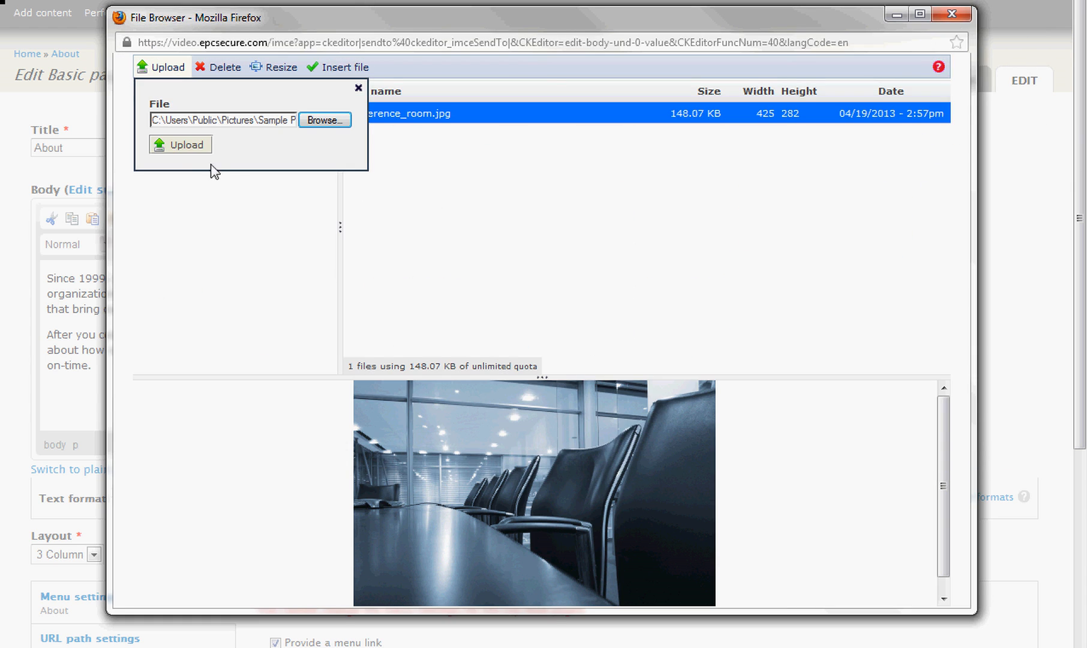
click(179, 150)
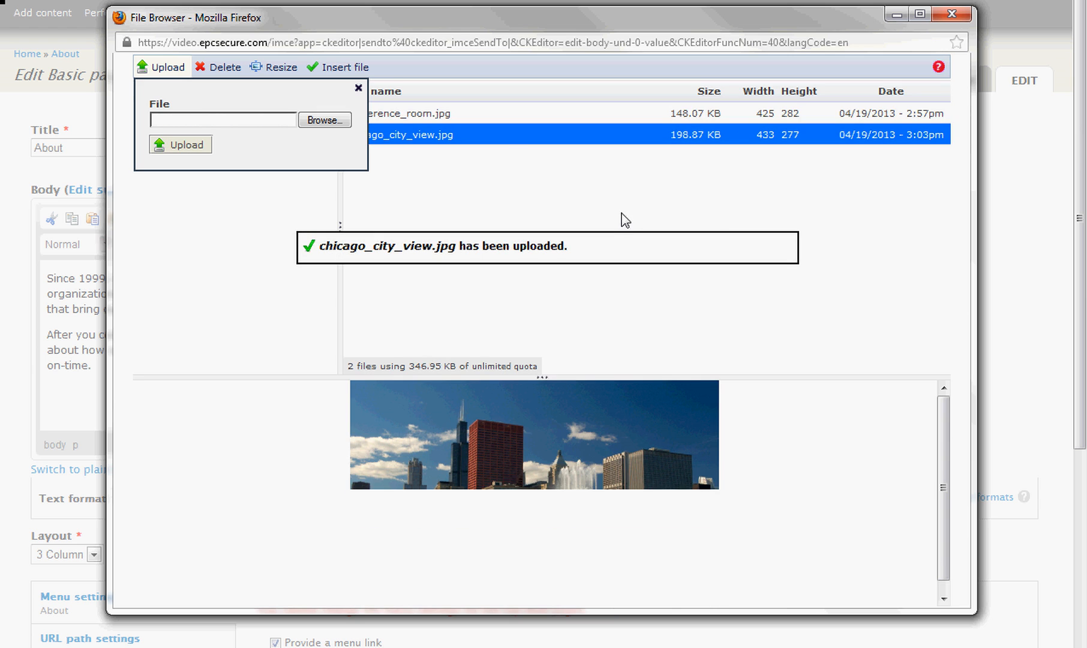
click(359, 88)
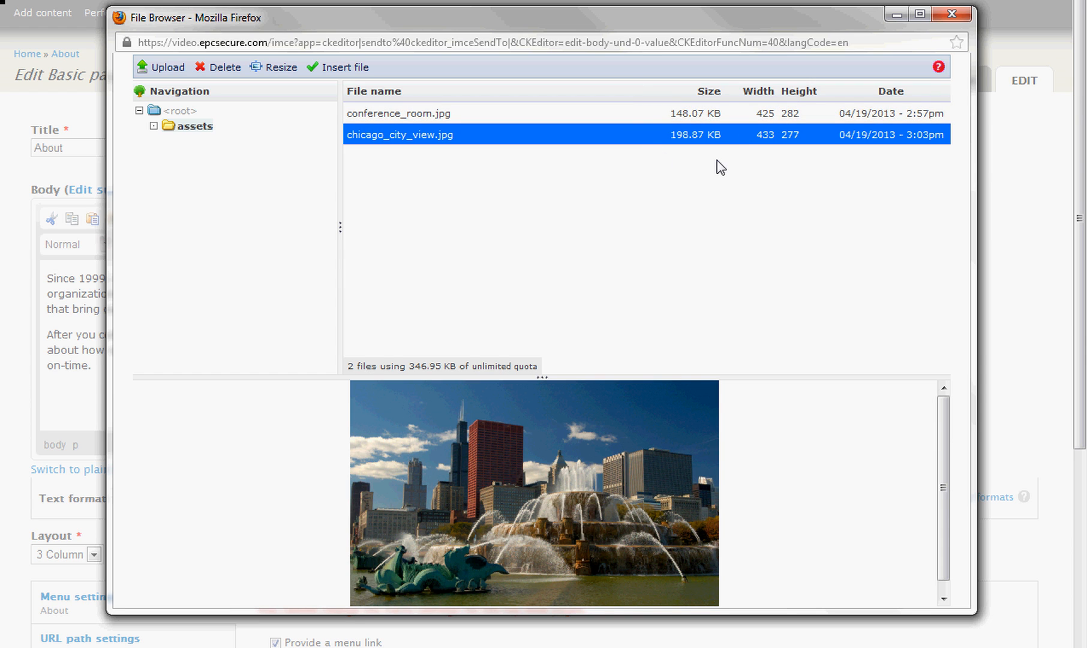
Resize chicago_city_view.jpg on the server to 432 x 276, overwriting the file instead of creating a new image.
click(712, 113)
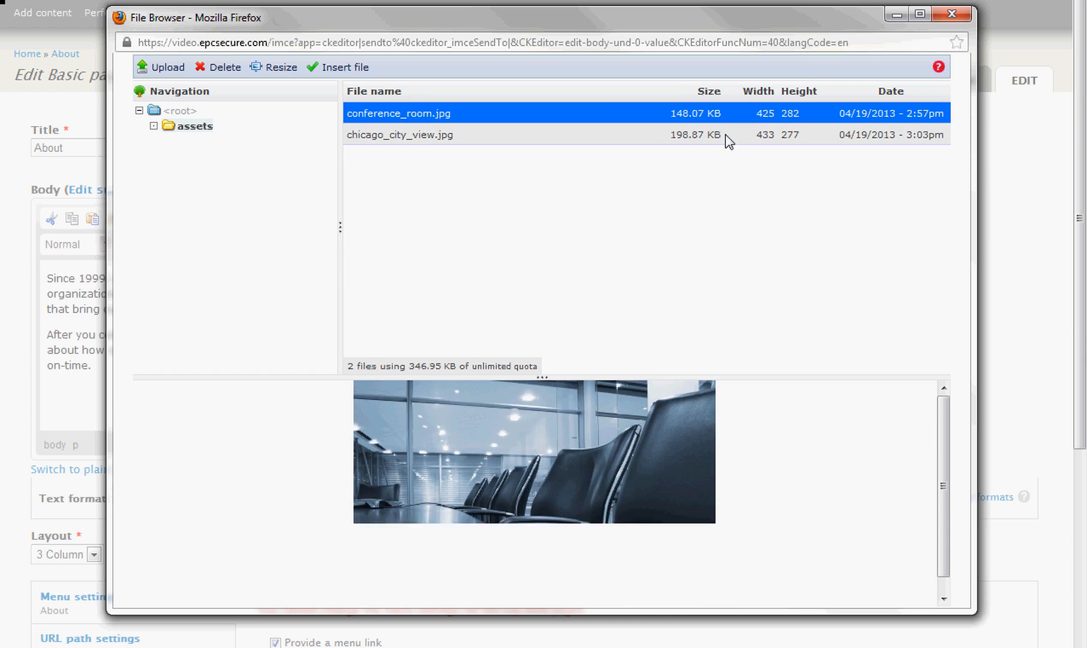
click(725, 134)
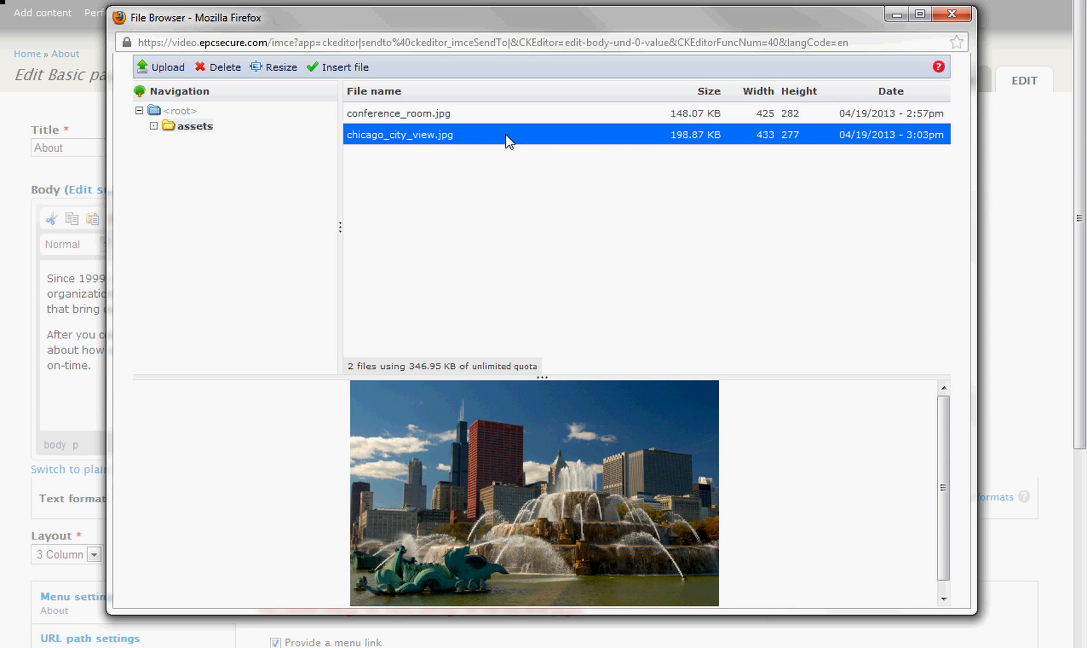
click(285, 80)
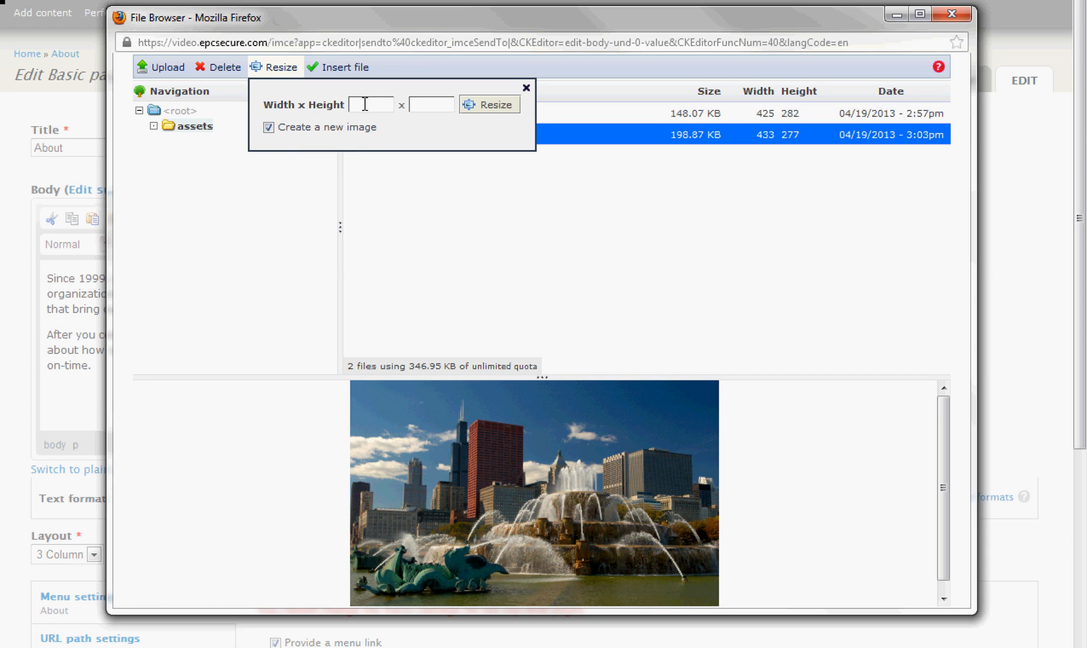
text(432)
click(424, 105)
text(276)
click(269, 128)
click(489, 106)
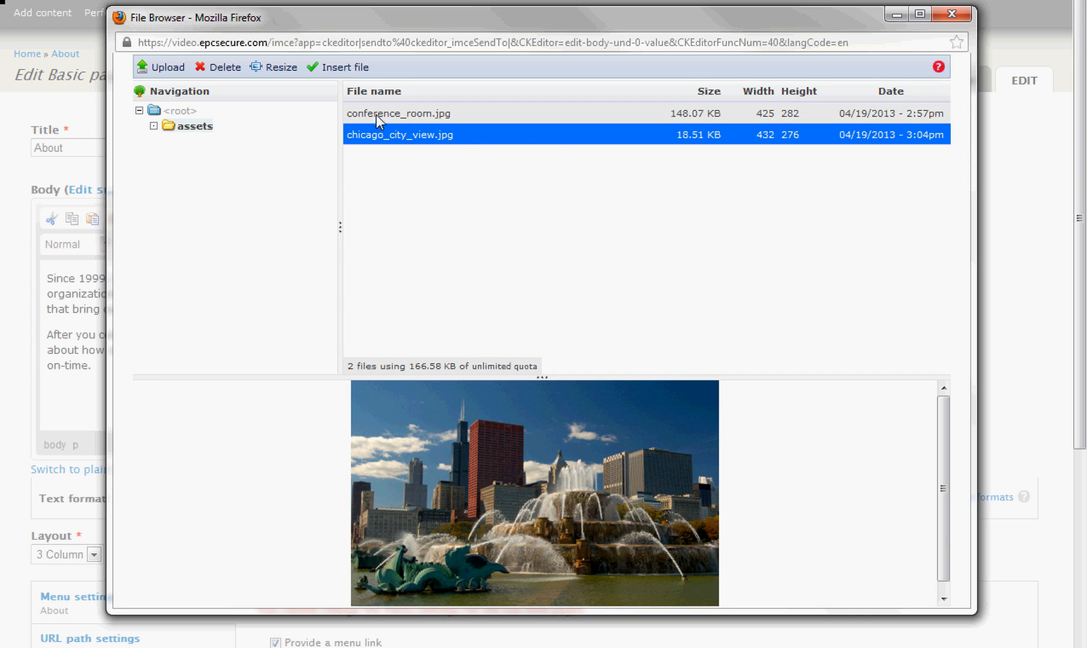
Insert chicago_city_view.jpg into the image properties and give it the alternative text "Chicago View of City".
click(346, 69)
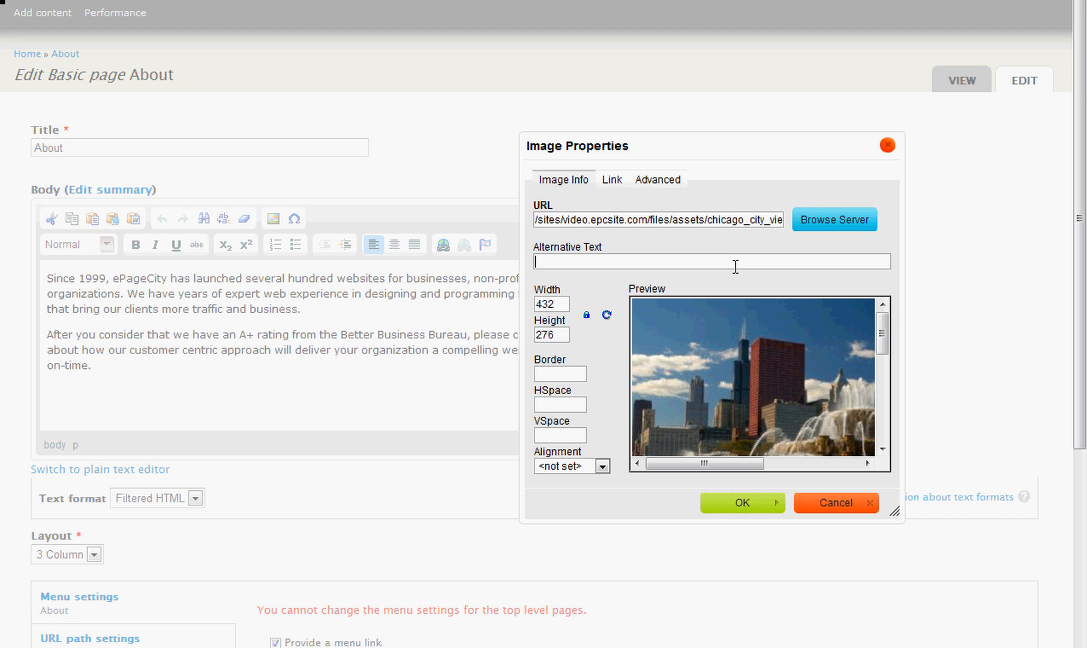
text(Chicago View of City)
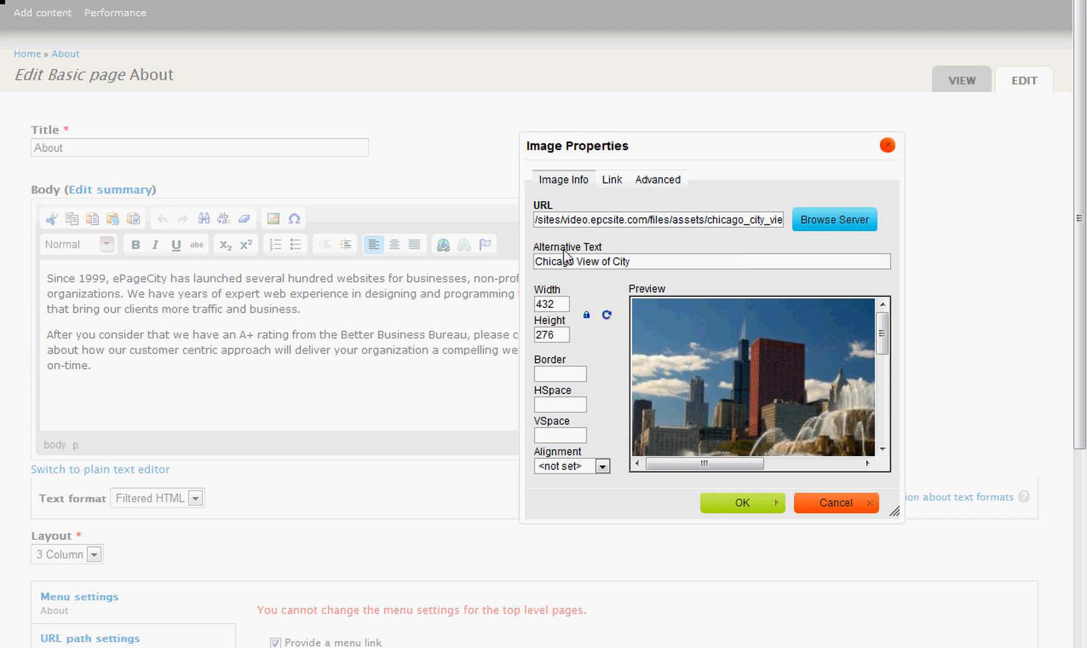
Try an image width of 250 with the ratio locked, and settle on a width of 200.
drag(534, 288, 572, 290)
drag(564, 303, 530, 303)
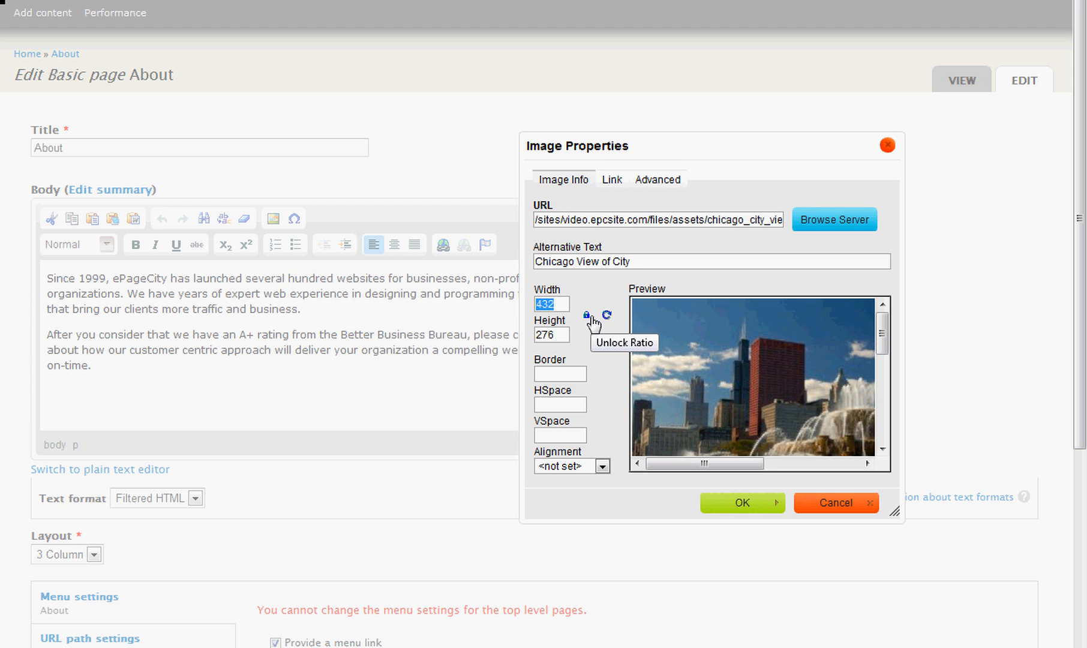
text(25)
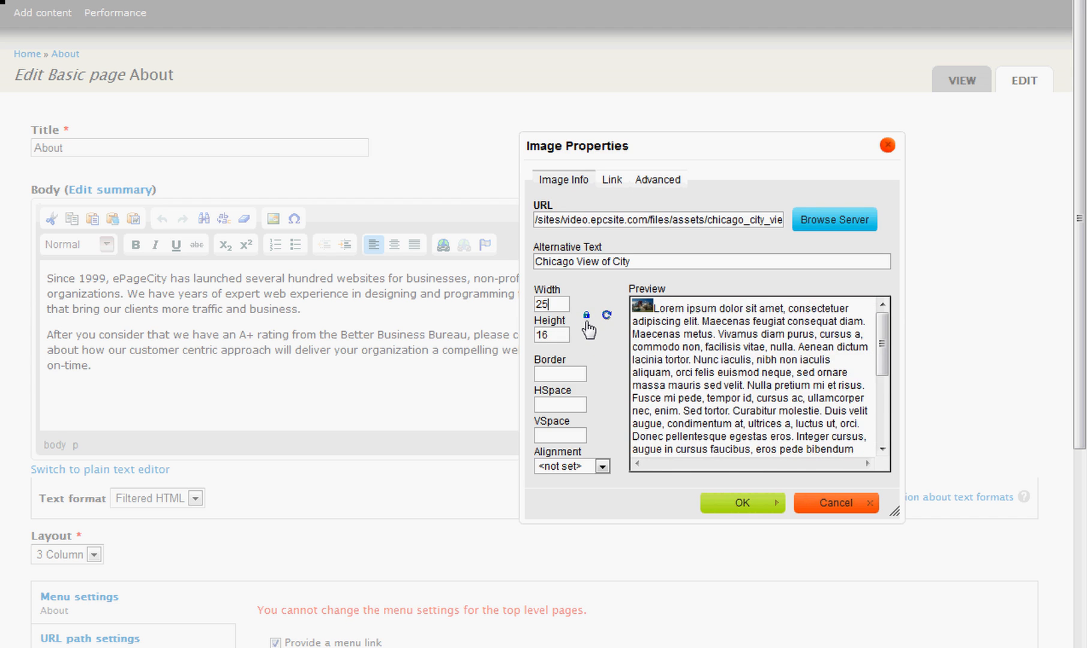
text(0)
drag(567, 304, 528, 304)
text(200)
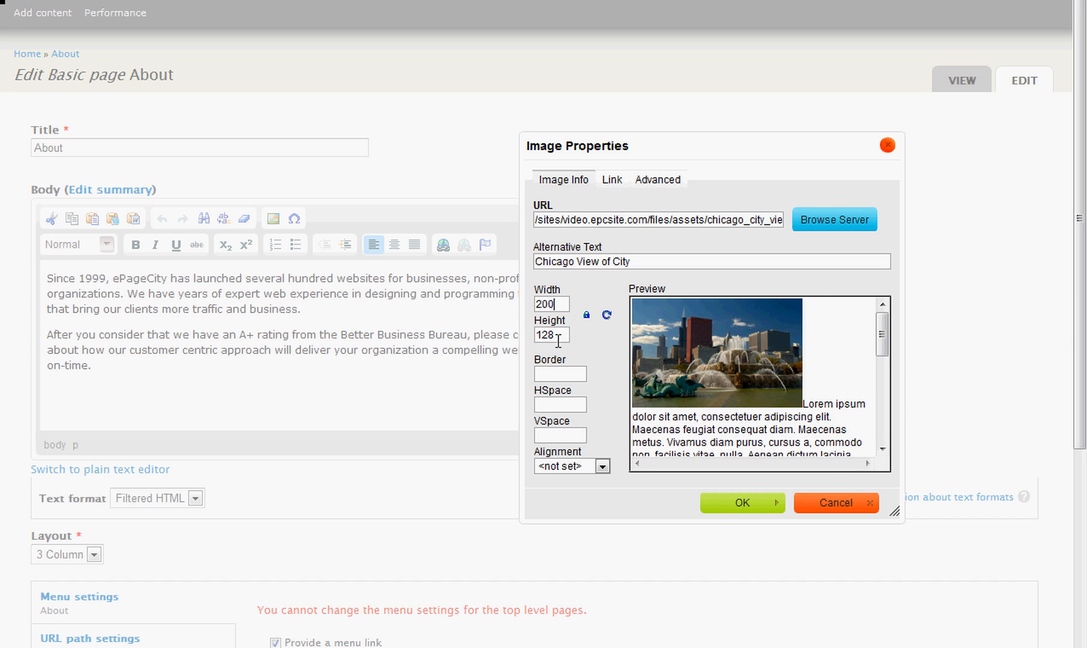
Unlock the image ratio to try a width of 562, and return to a locked ratio with width 200.
double_click(556, 304)
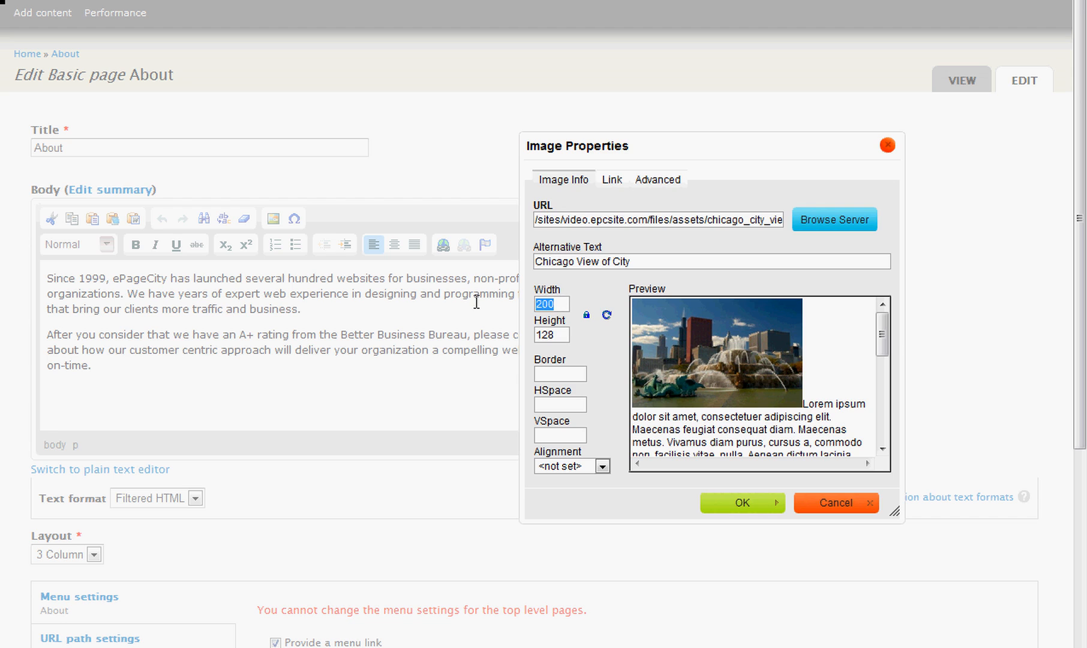
click(587, 317)
text(562)
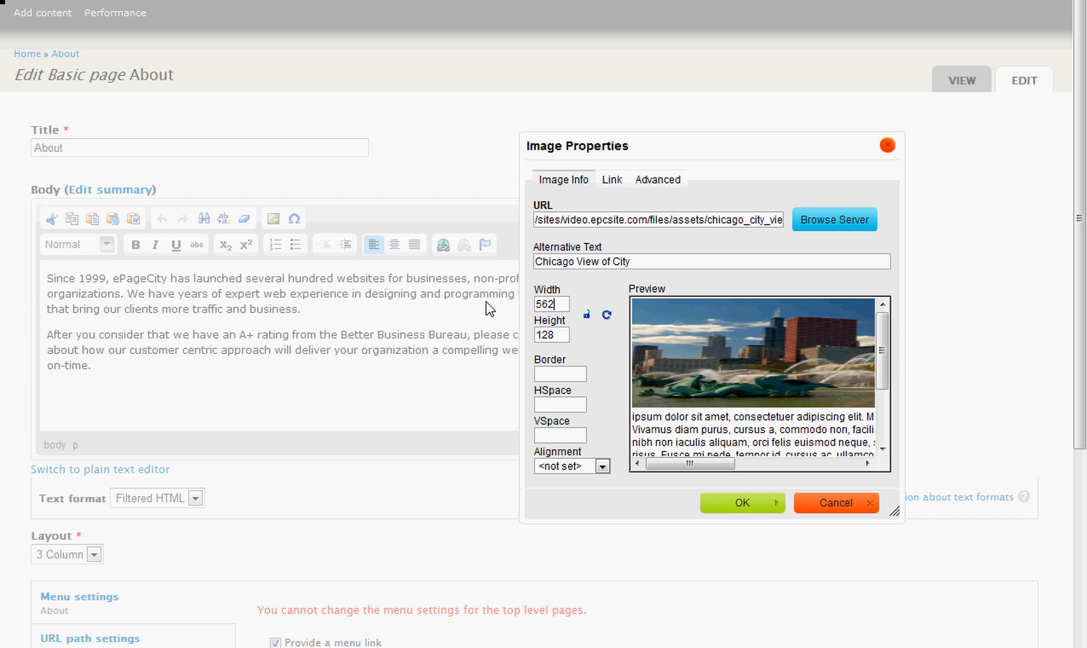
key(BackSpace)
key(BackSpace)
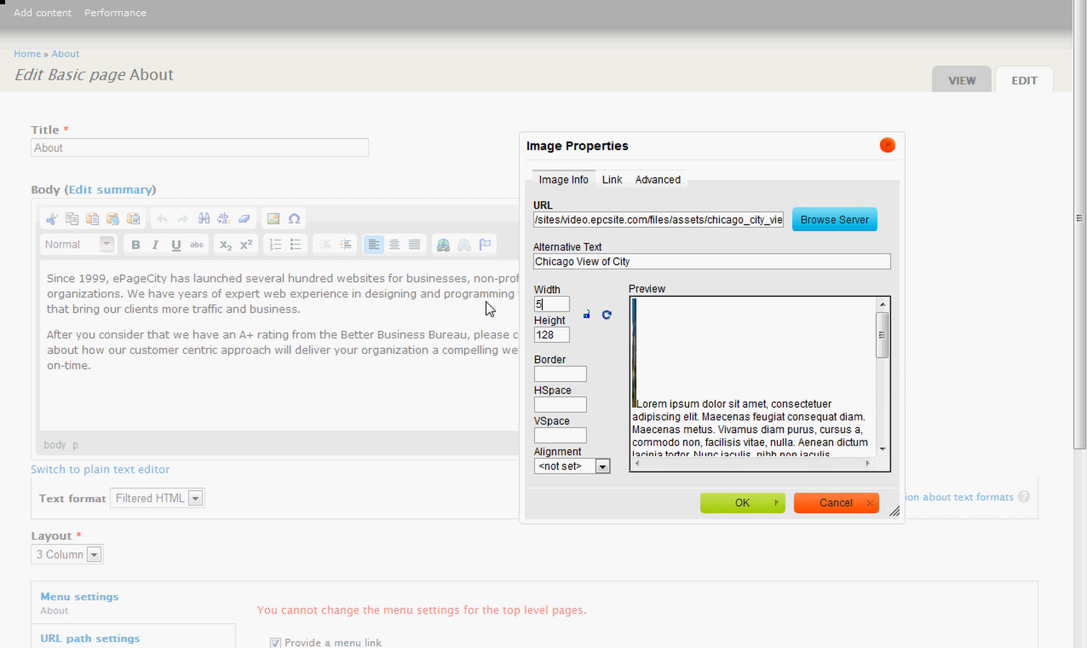
click(587, 315)
drag(558, 308, 467, 303)
text(200)
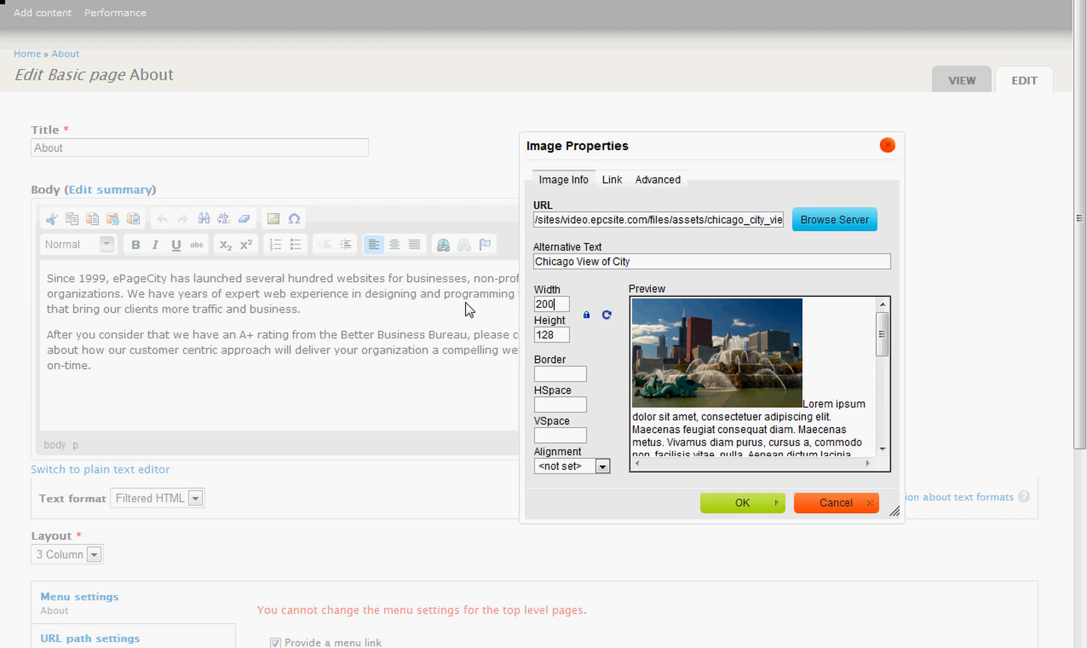
Try image border thicknesses of 1, 2 and 3, and settle on a border of 0.
click(558, 375)
text(1)
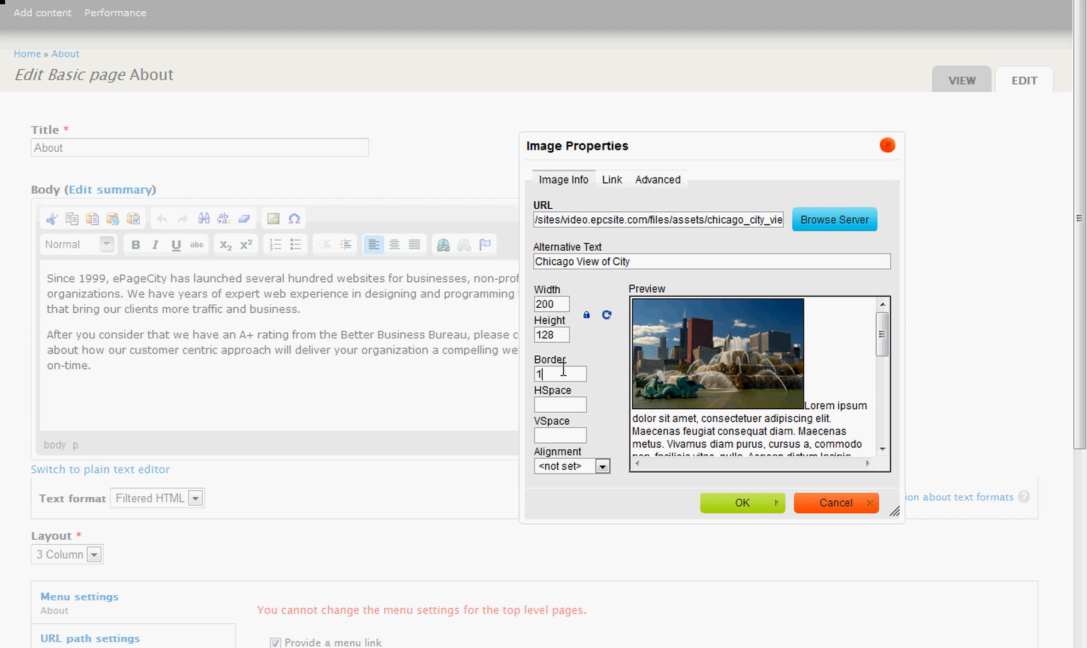
key(BackSpace)
text(2)
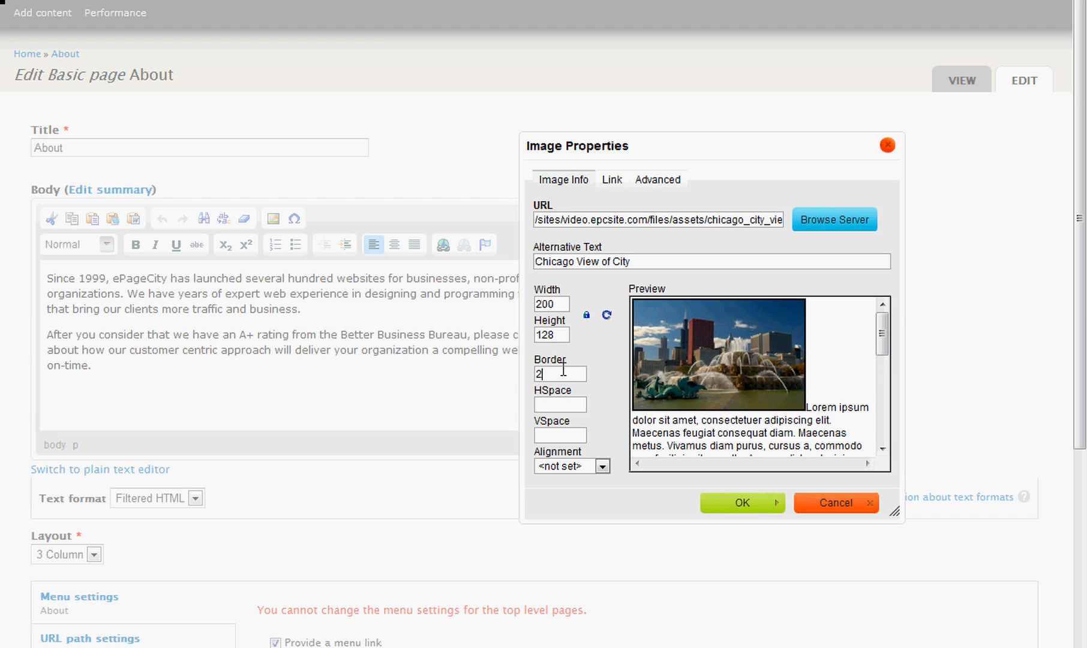
key(BackSpace)
text(3)
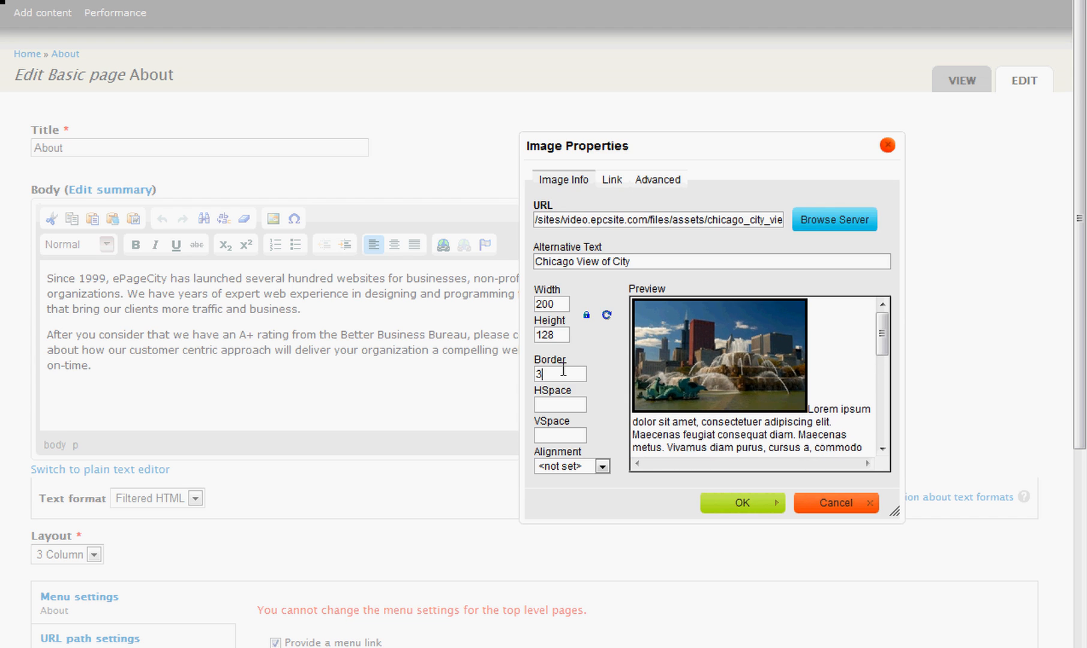
key(BackSpace)
text(0)
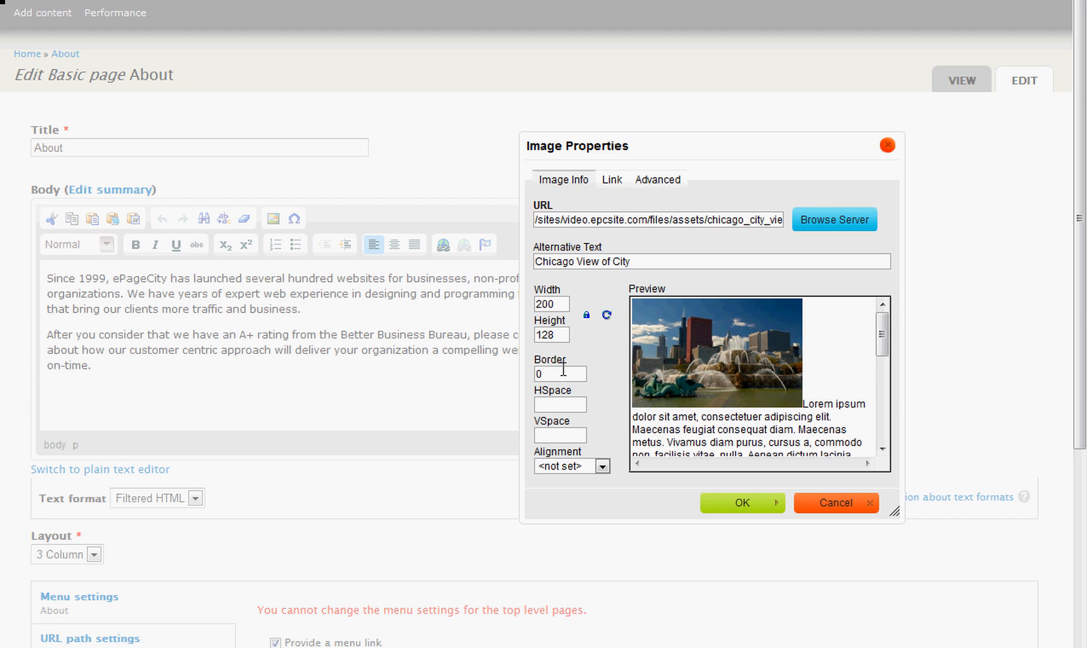
Set the image's horizontal spacing to 10 and its vertical spacing to 5.
click(557, 400)
text(10)
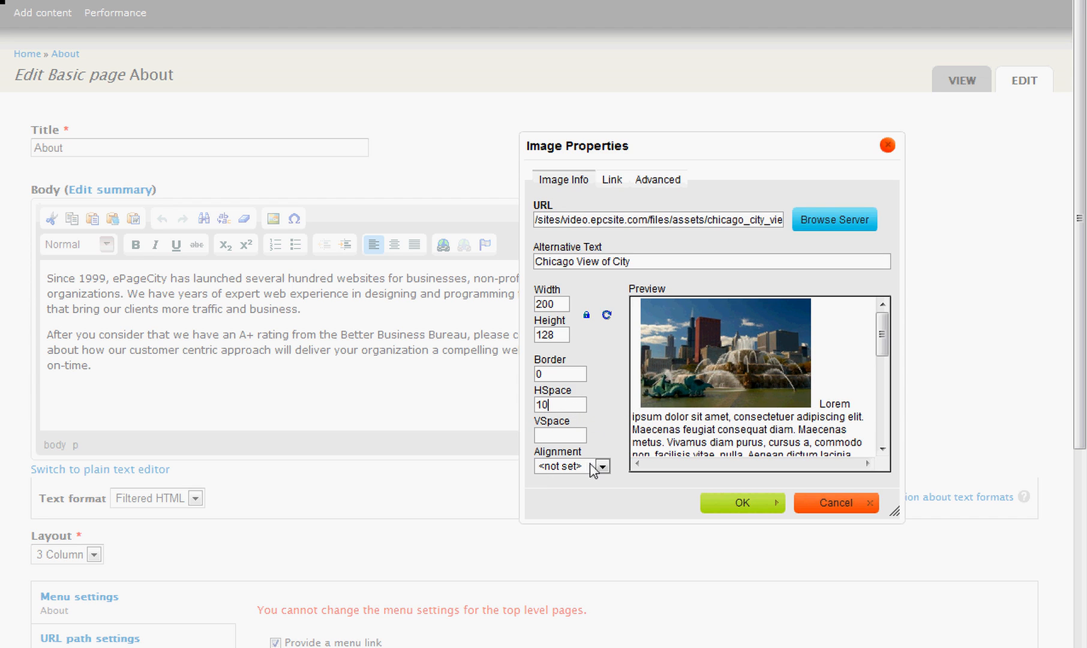
click(556, 438)
text(5)
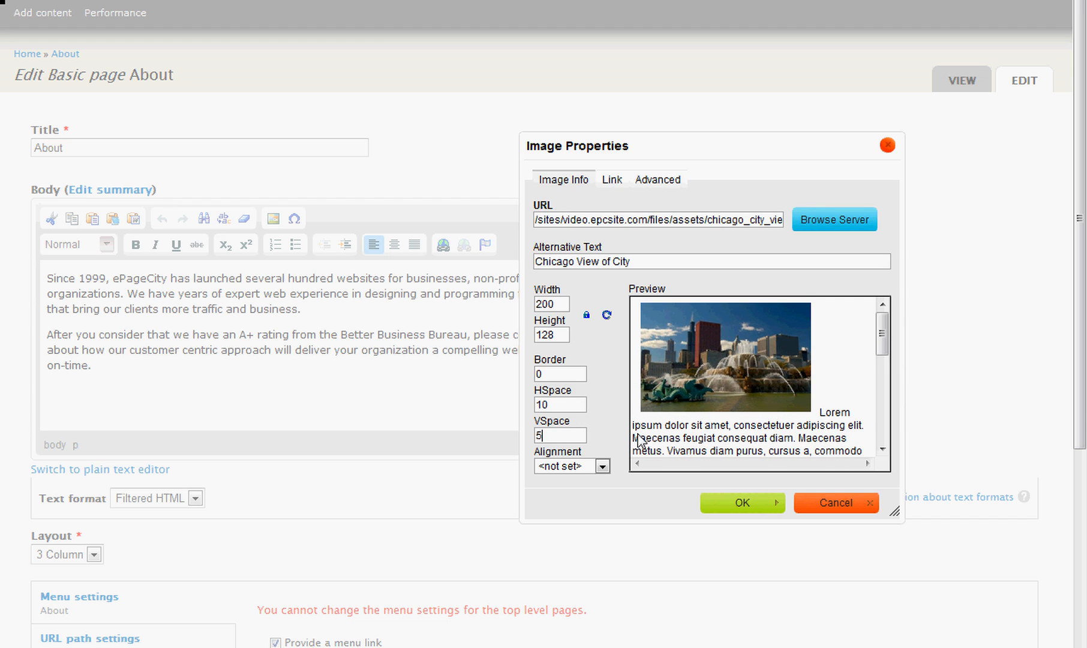
Align the image Left and confirm its properties to place it in the body text.
click(603, 466)
click(602, 467)
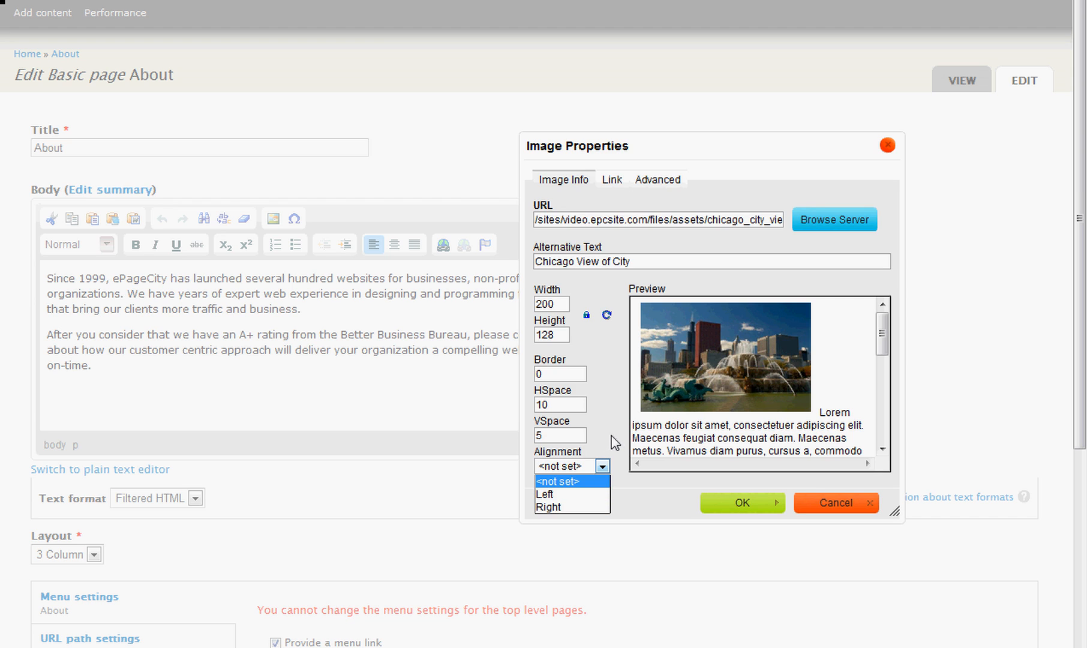
click(558, 496)
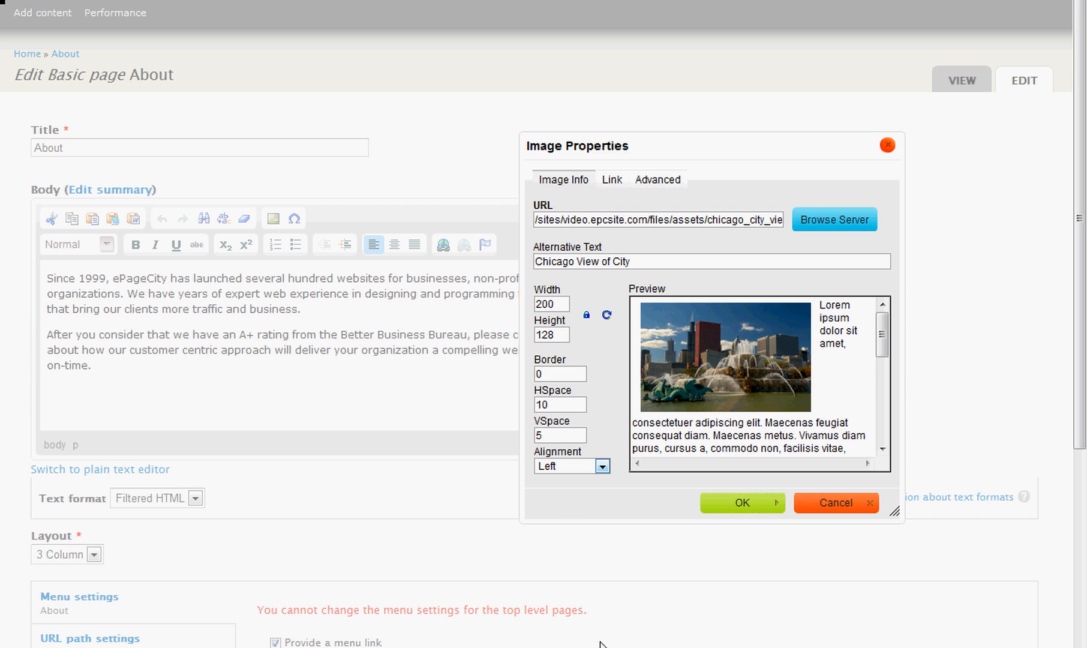
click(742, 504)
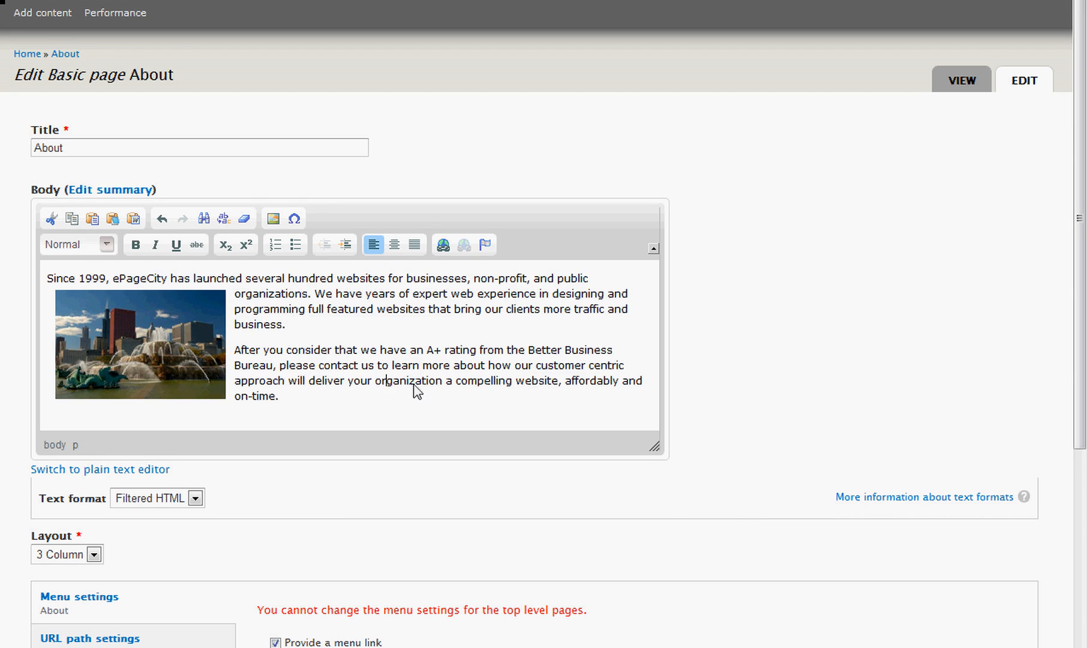
Move the Chicago image to the very start of the first body paragraph and select it.
scroll(420, 388, down, 3)
scroll(423, 387, up, 3)
drag(157, 333, 49, 277)
drag(192, 345, 47, 278)
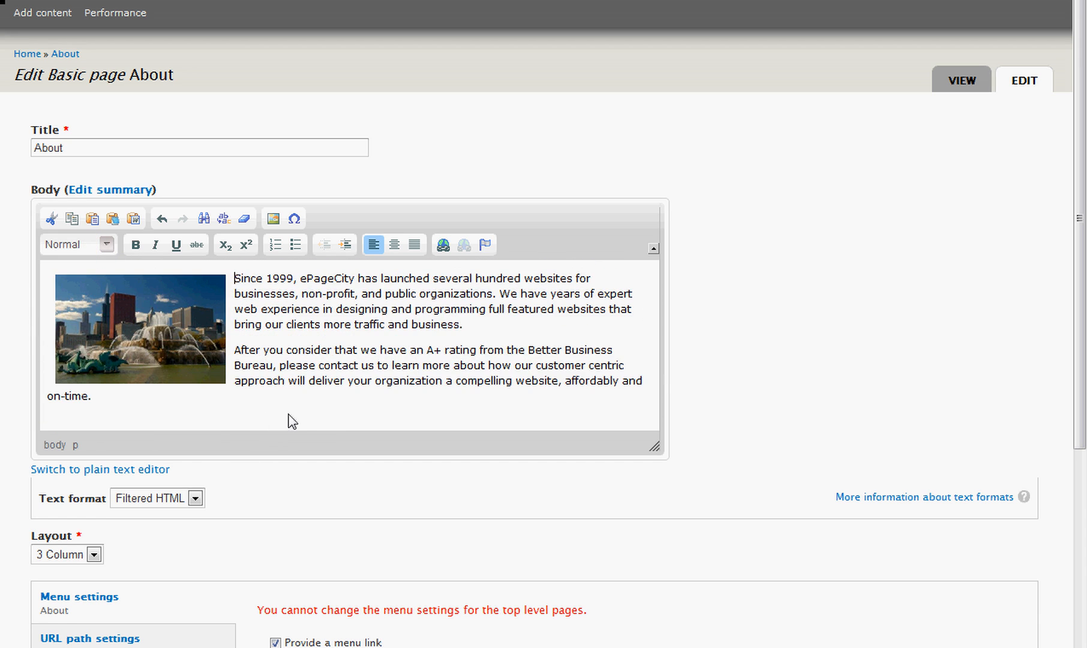
click(155, 308)
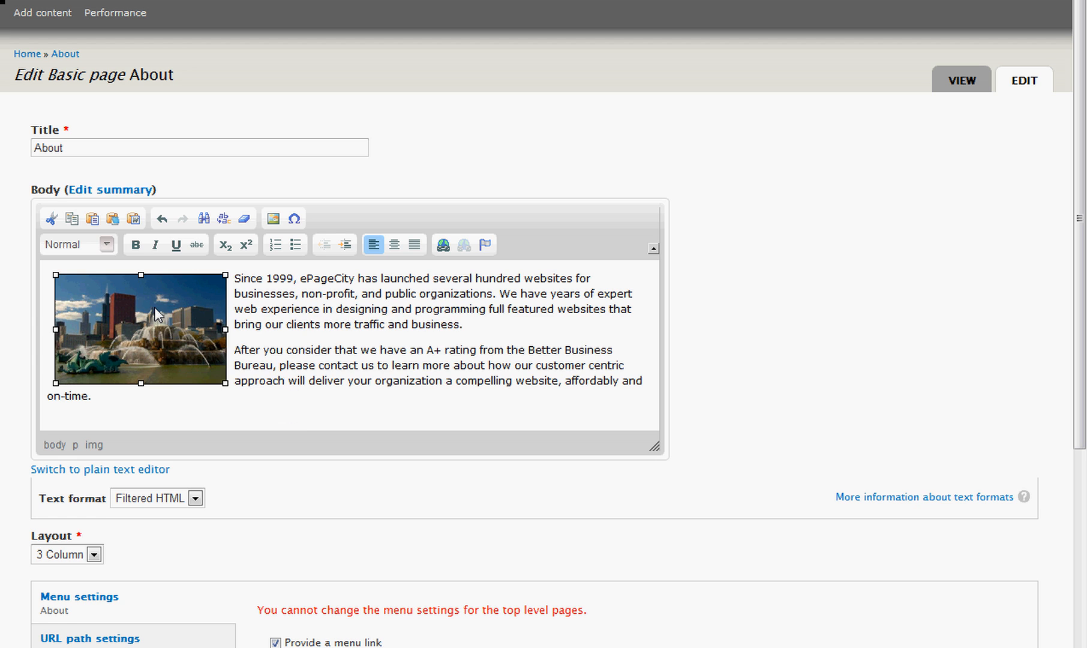
Set the Chicago image's border to 1 and its alignment to Right, and confirm the image properties.
right_click(155, 308)
click(201, 389)
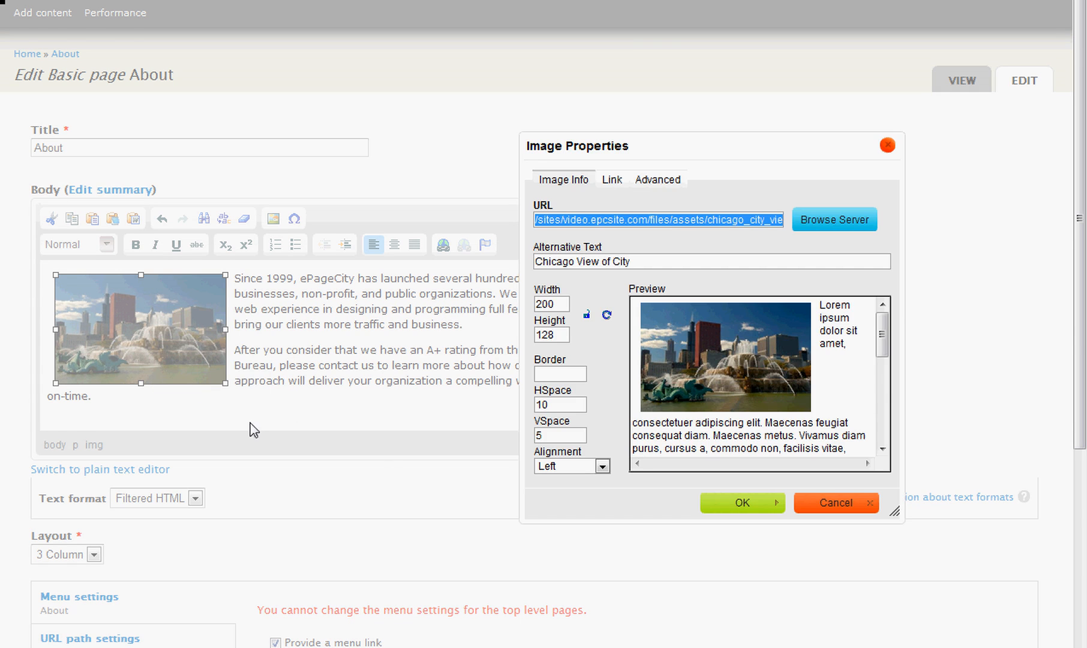
click(557, 372)
text(1)
click(571, 466)
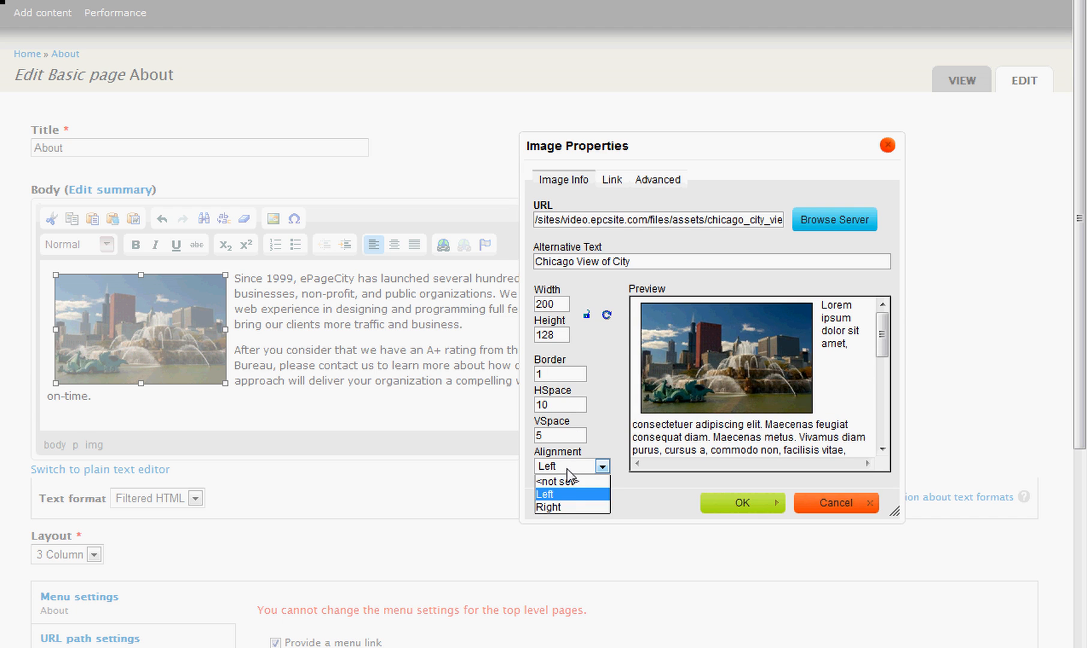
click(574, 508)
click(754, 504)
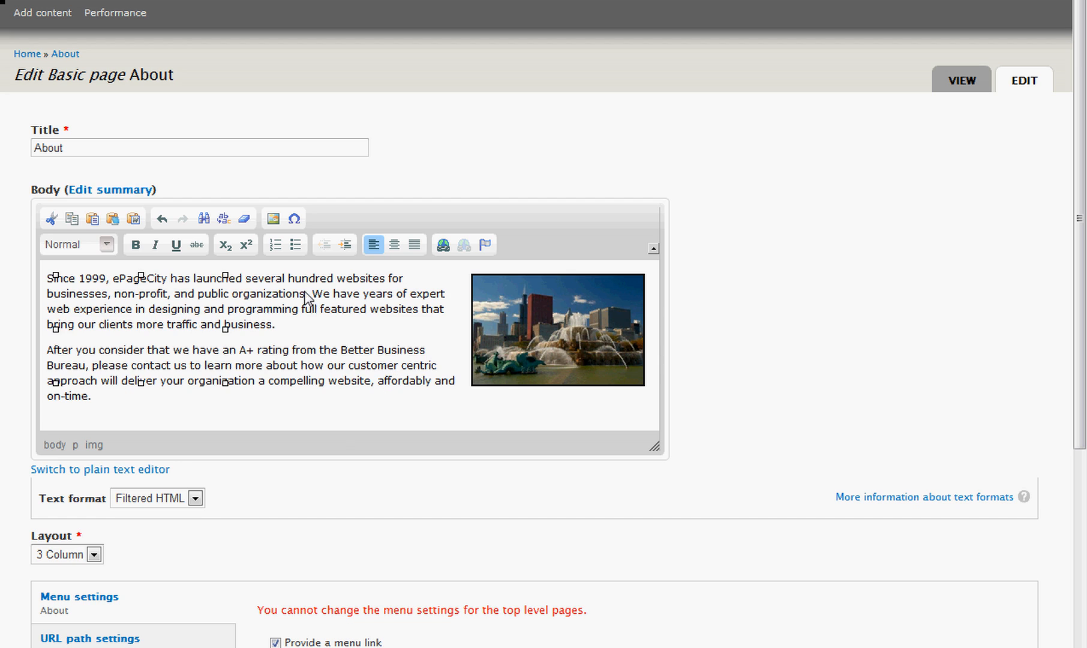
View the link settings for the Chicago image and close them without adding a link.
click(517, 326)
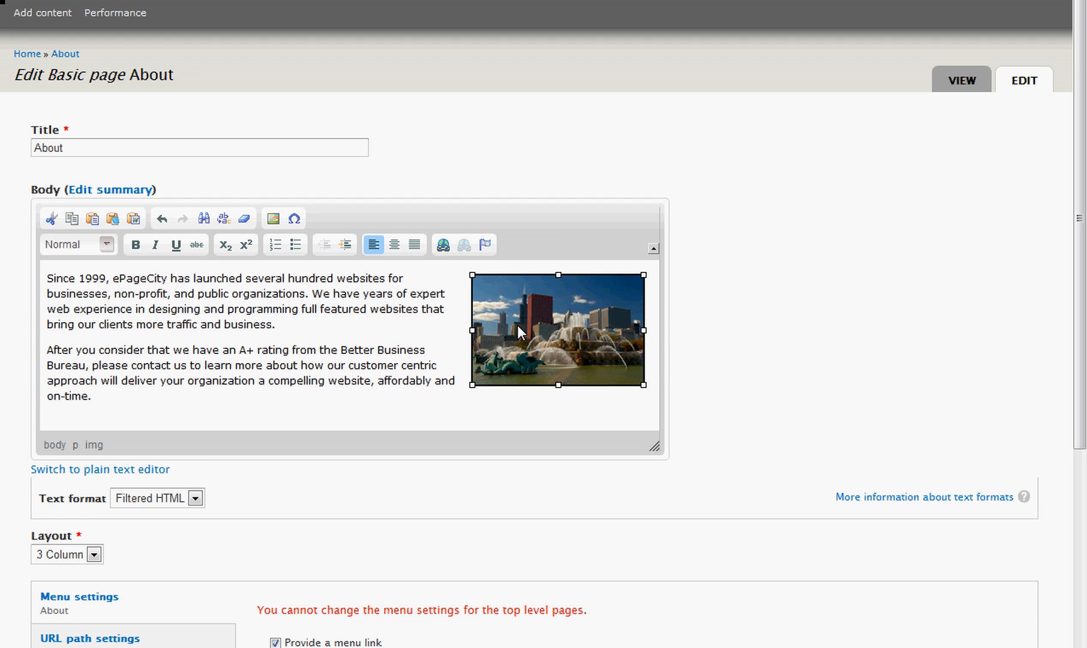
click(444, 245)
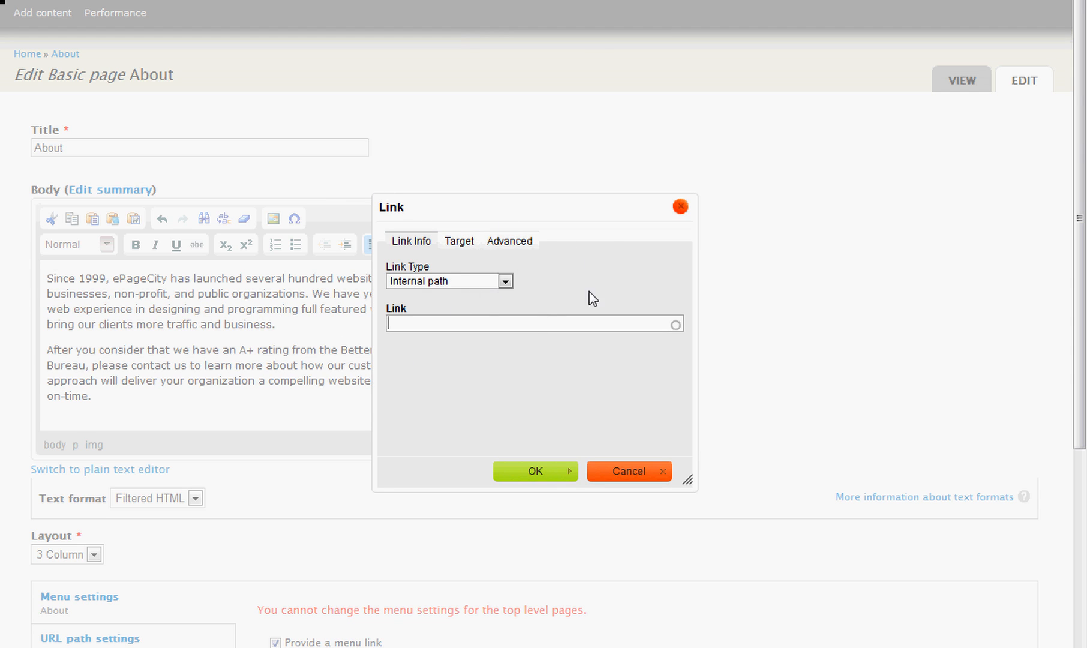
click(680, 207)
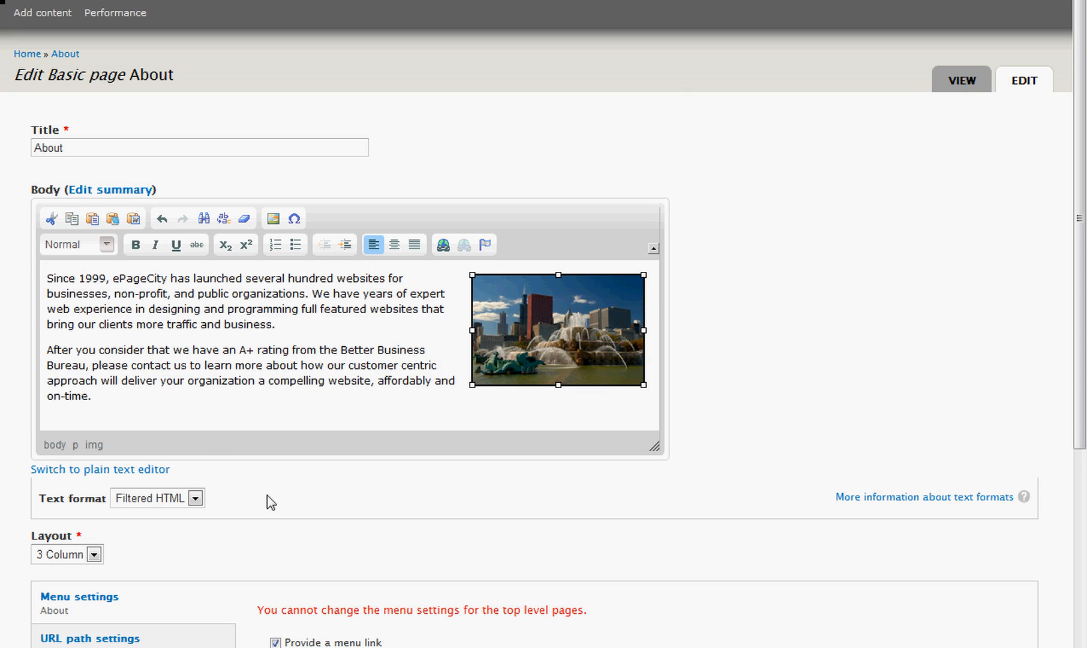
click(278, 404)
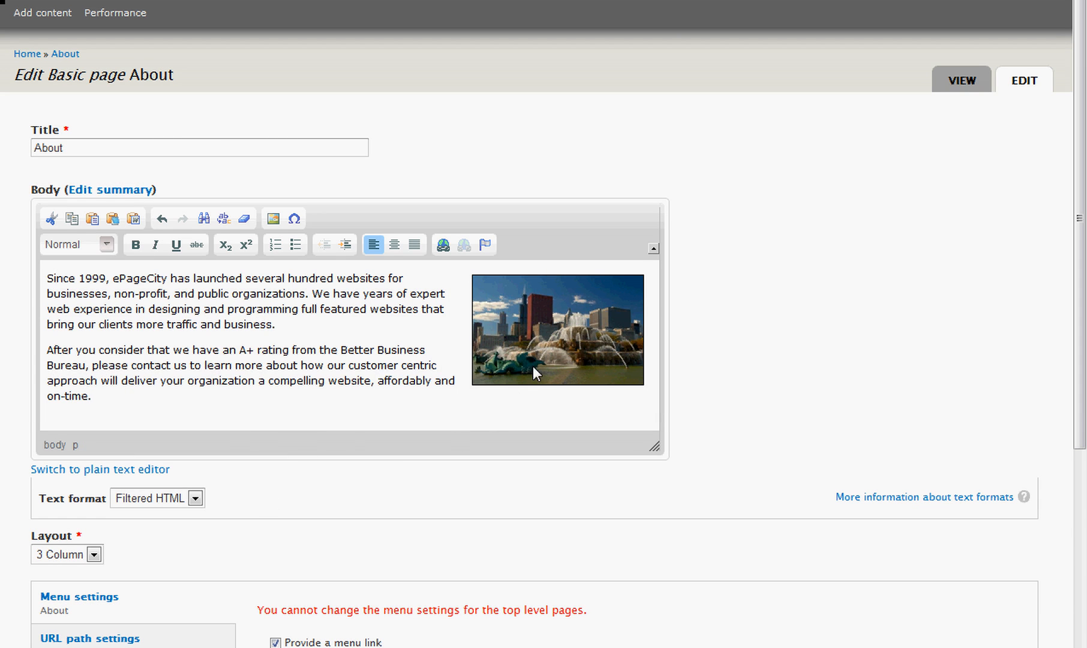
Delete the Chicago image from the body text.
click(585, 322)
key(Delete)
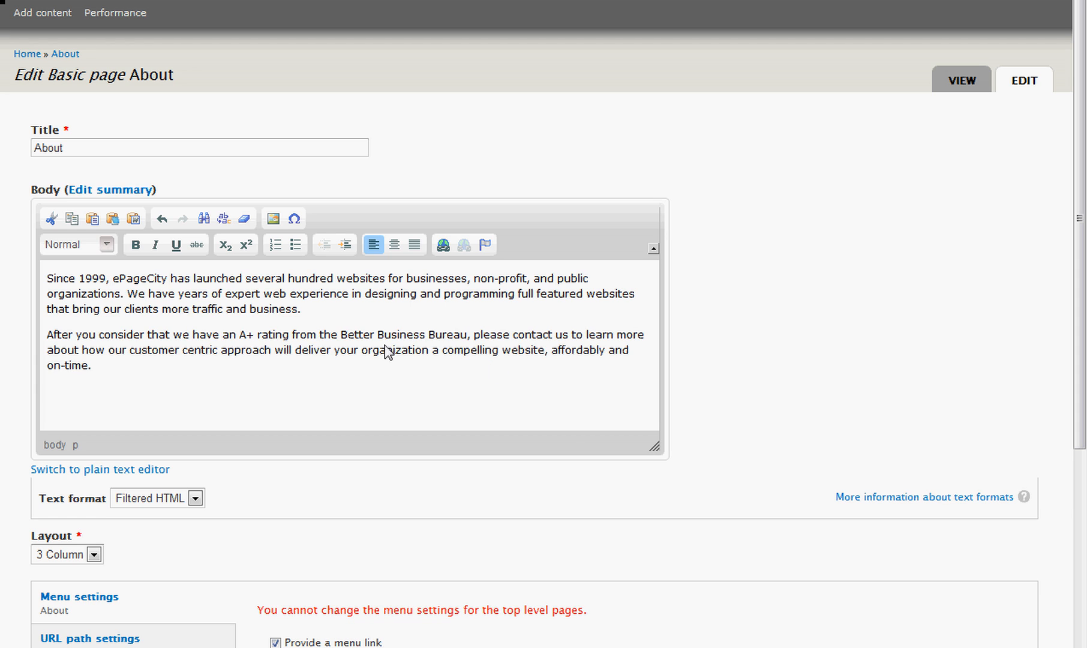
Start deleting conference_room.jpg from the server's assets folder, cancel the deletion, and leave the image dialog without inserting anything.
click(273, 219)
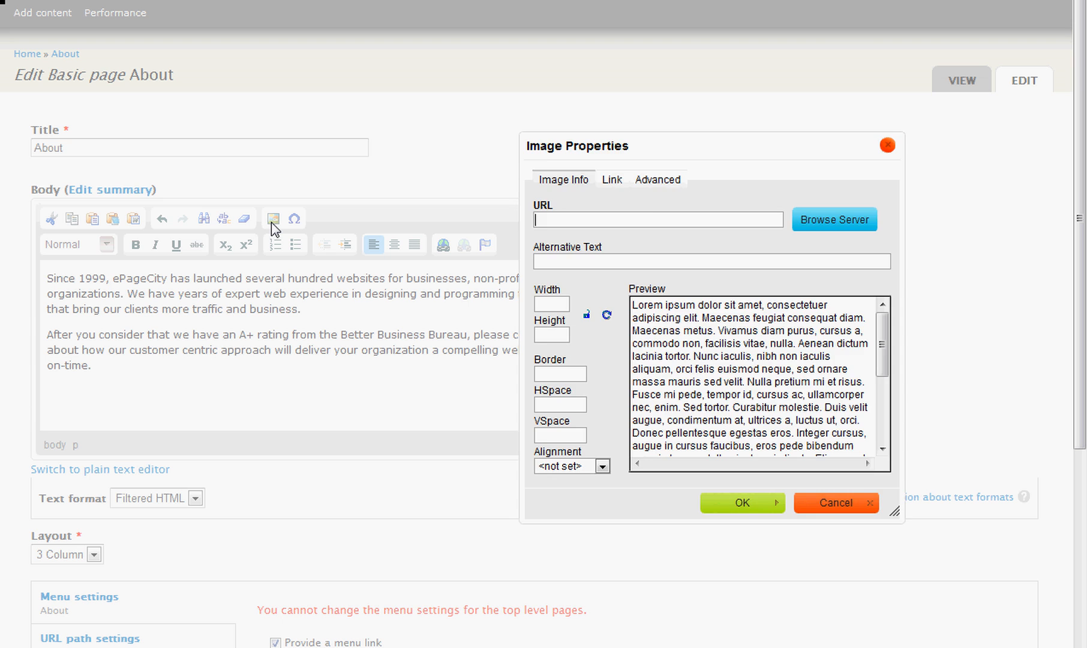
click(819, 218)
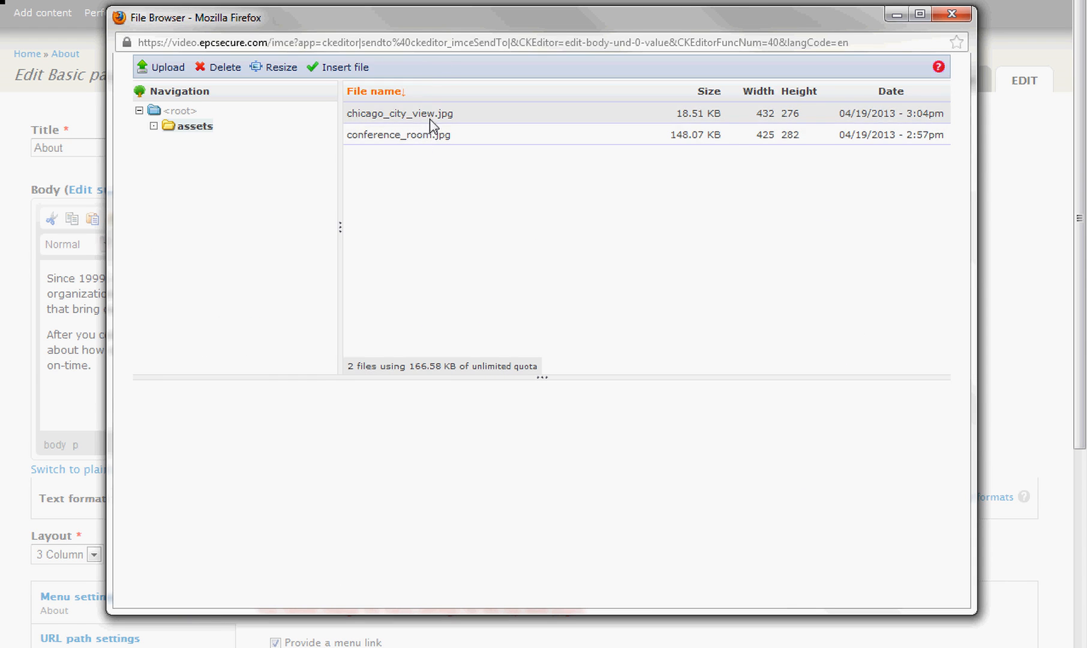
click(439, 135)
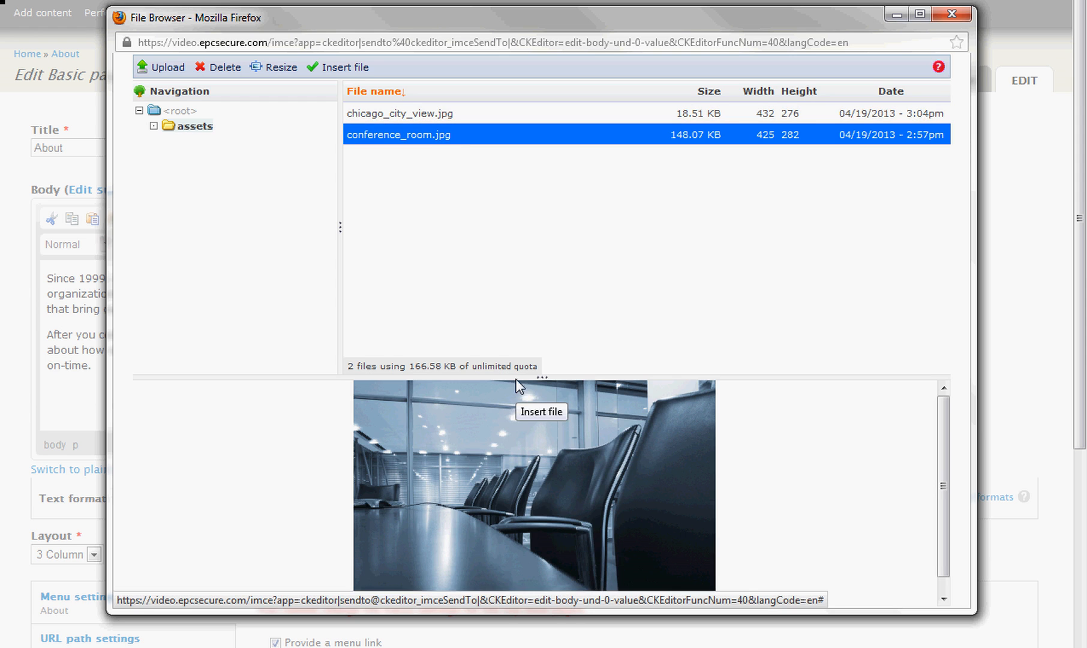
click(223, 68)
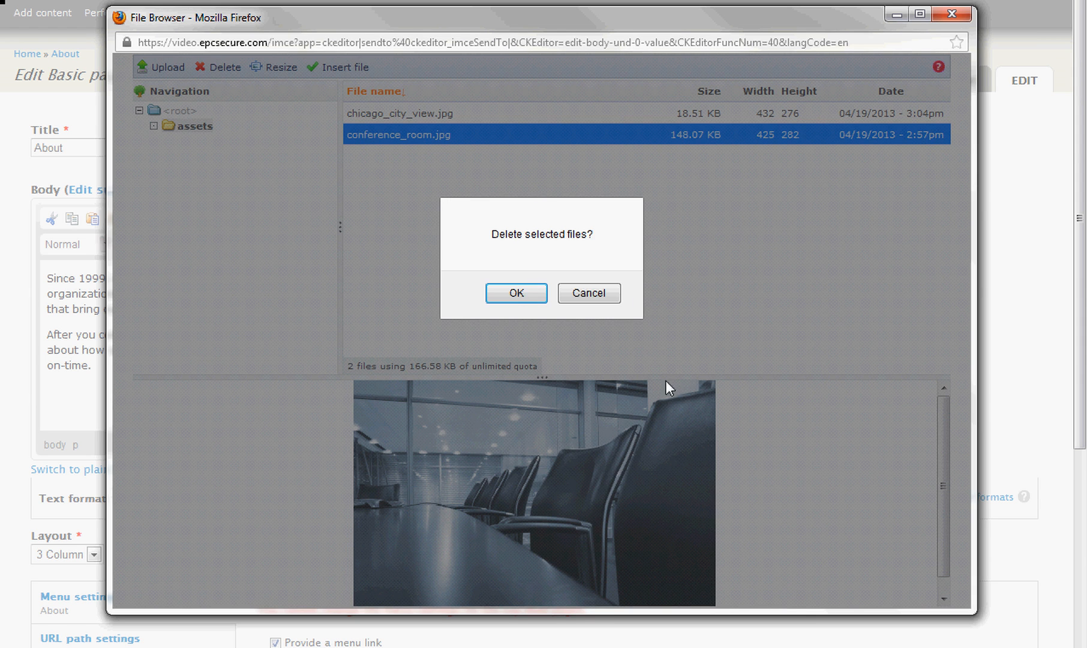
click(612, 296)
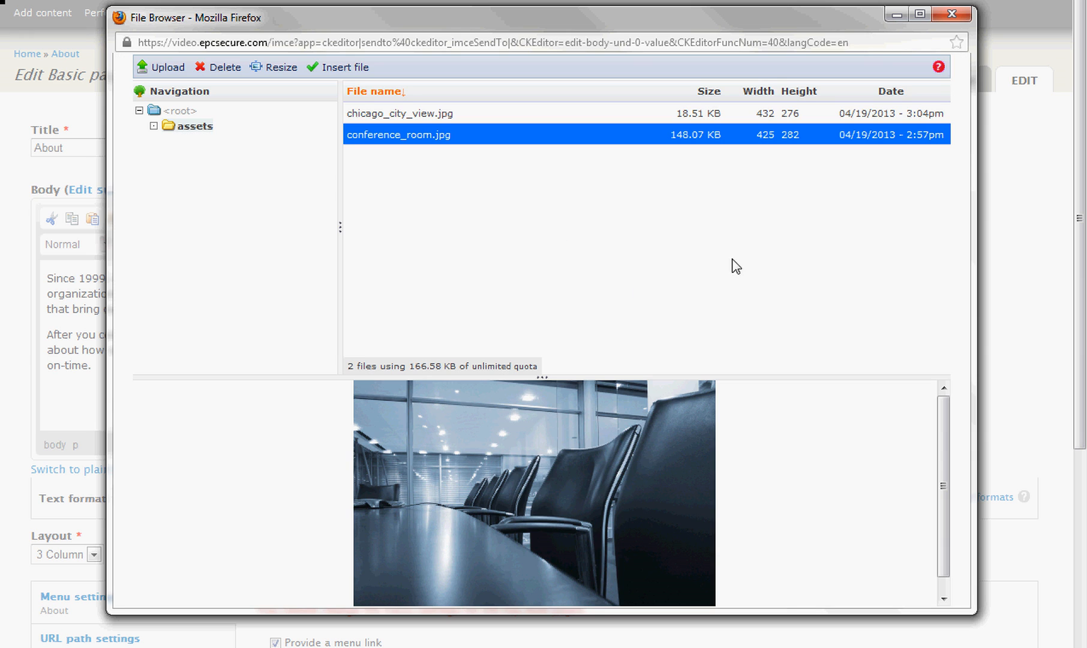
click(953, 14)
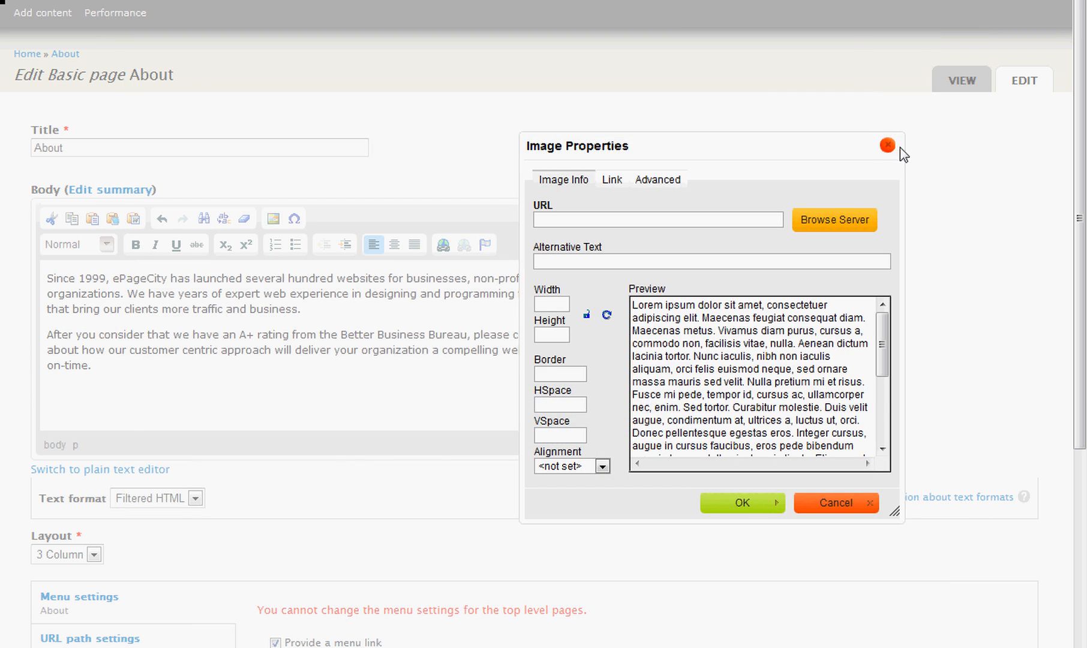
click(888, 149)
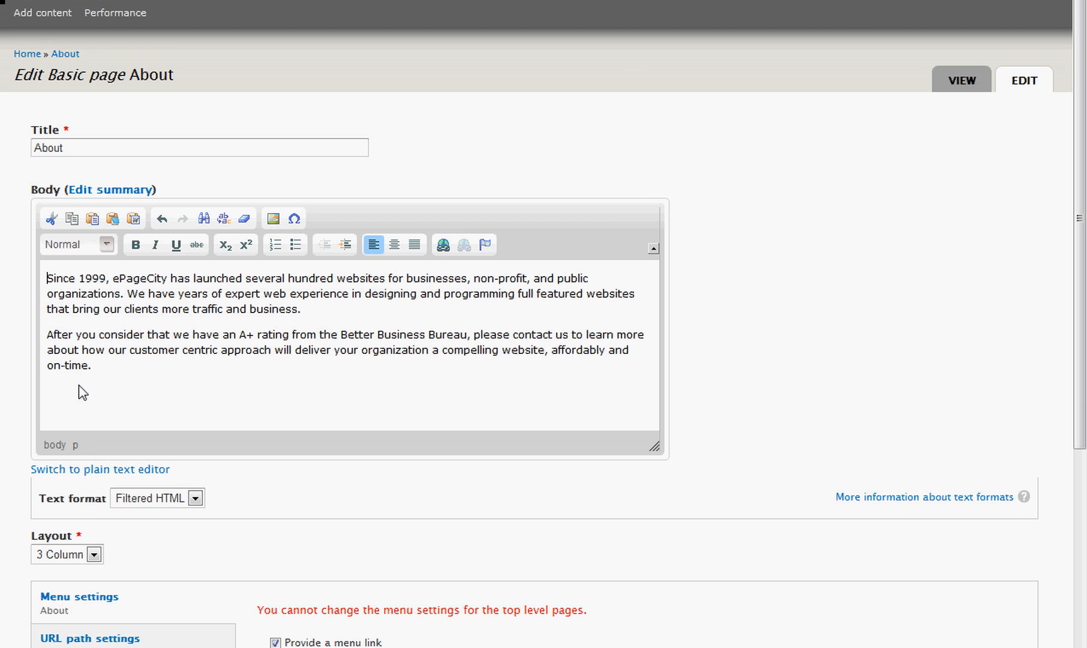
Undo the deletion of the Chicago image from the body text.
click(162, 219)
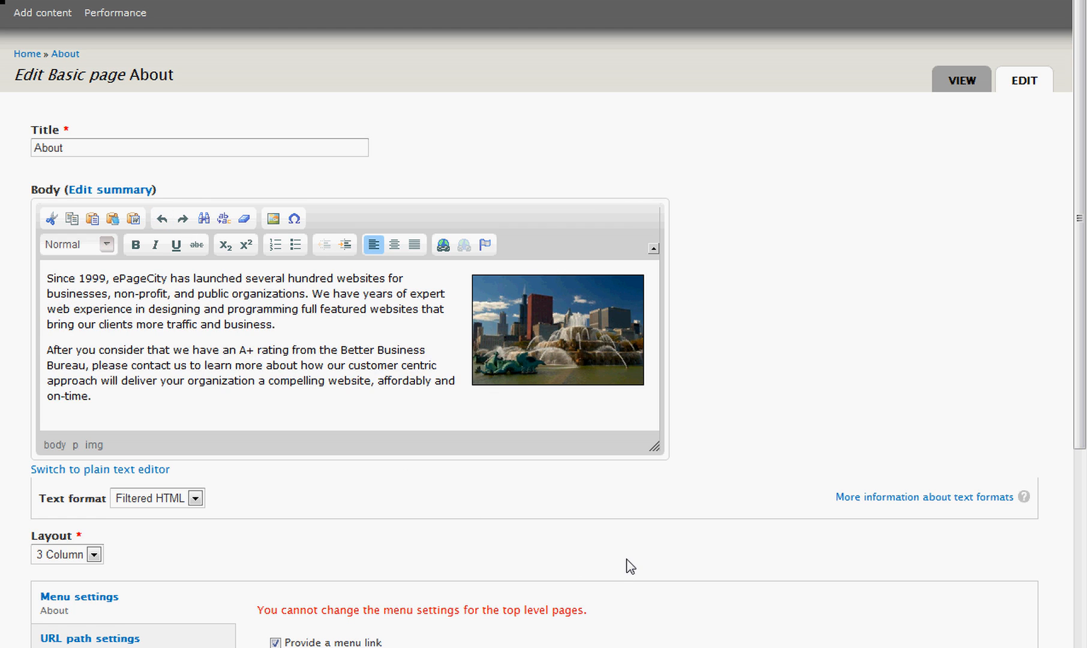